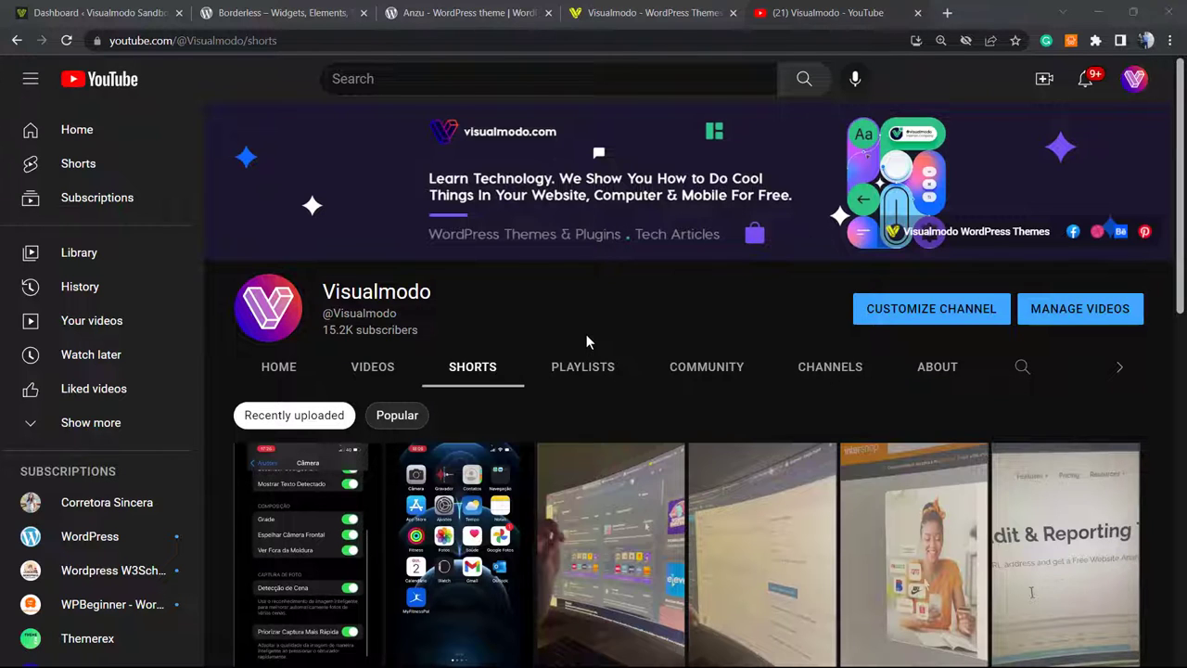
- Look through the Shorts on the Visualmodo channel page
scroll(586, 334, down, 1)
scroll(586, 334, up, 1)
scroll(586, 334, down, 5)
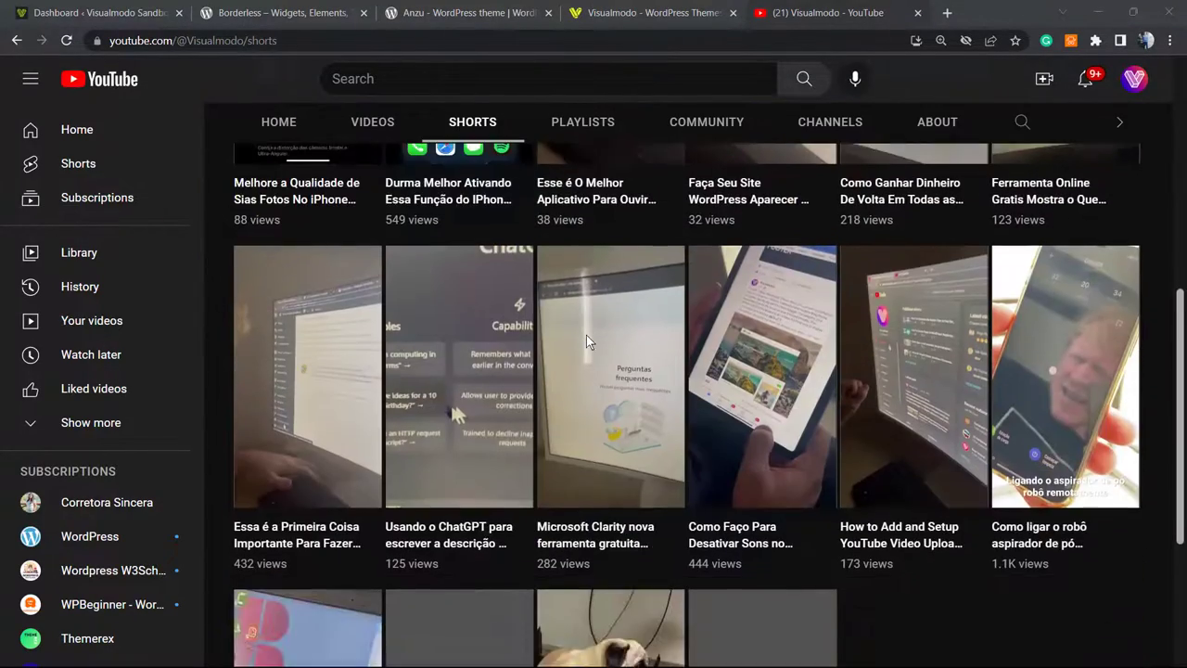
scroll(586, 342, down, 4)
scroll(586, 342, up, 10)
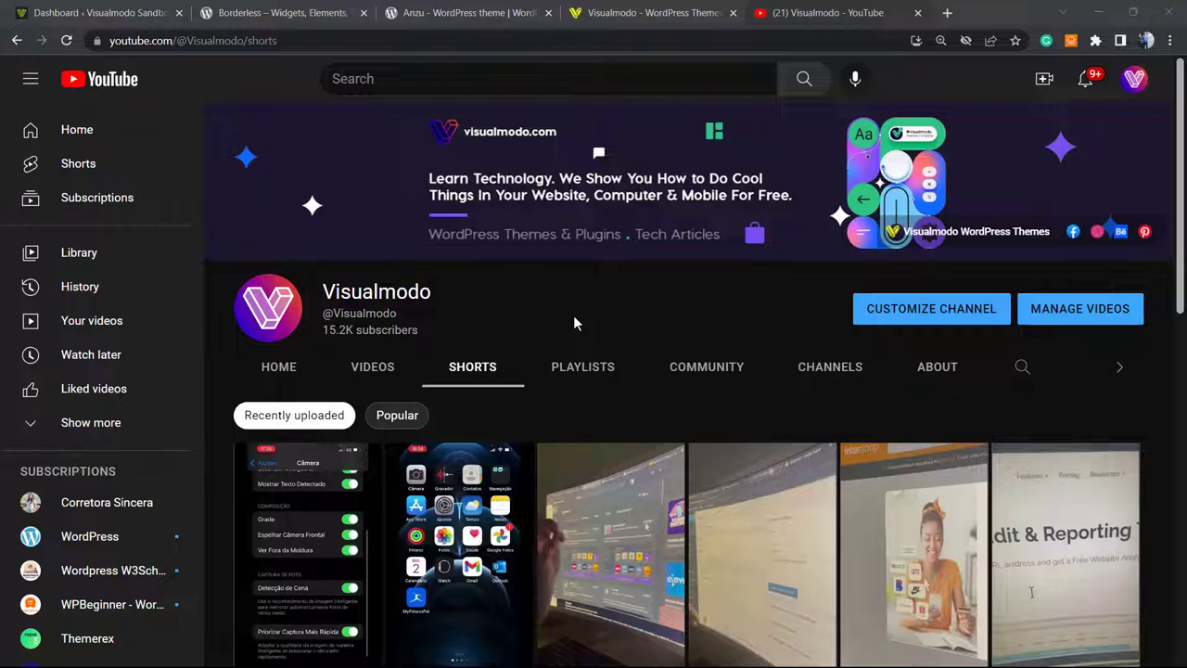
scroll(573, 320, down, 3)
scroll(573, 320, up, 1)
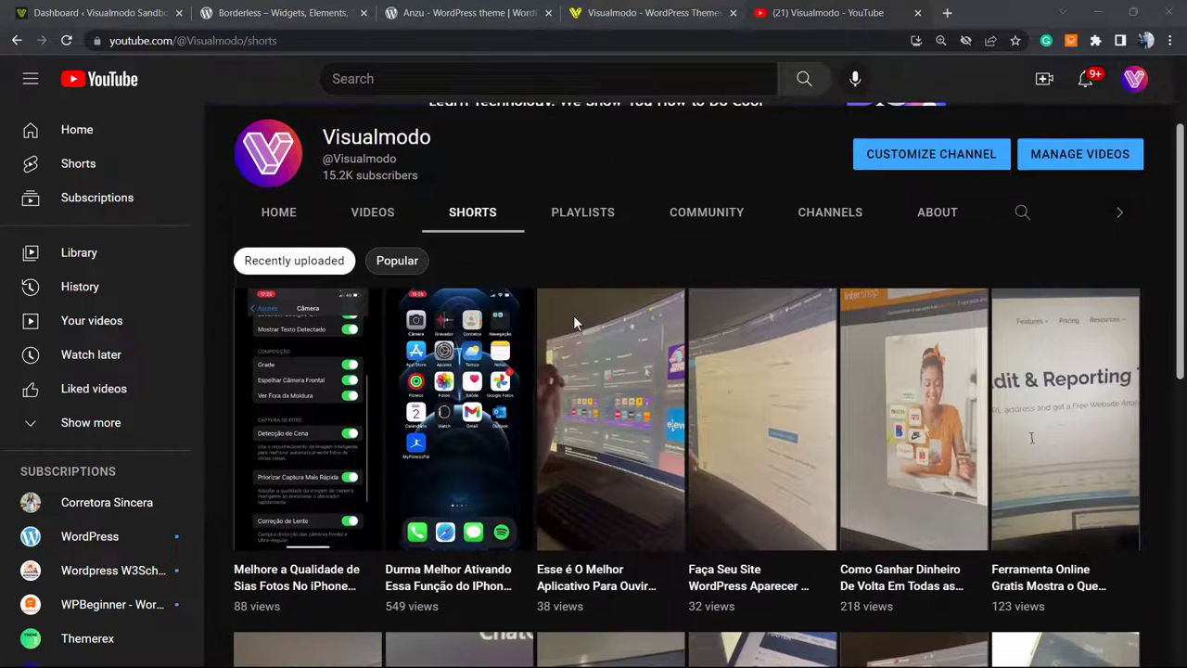
scroll(573, 321, up, 2)
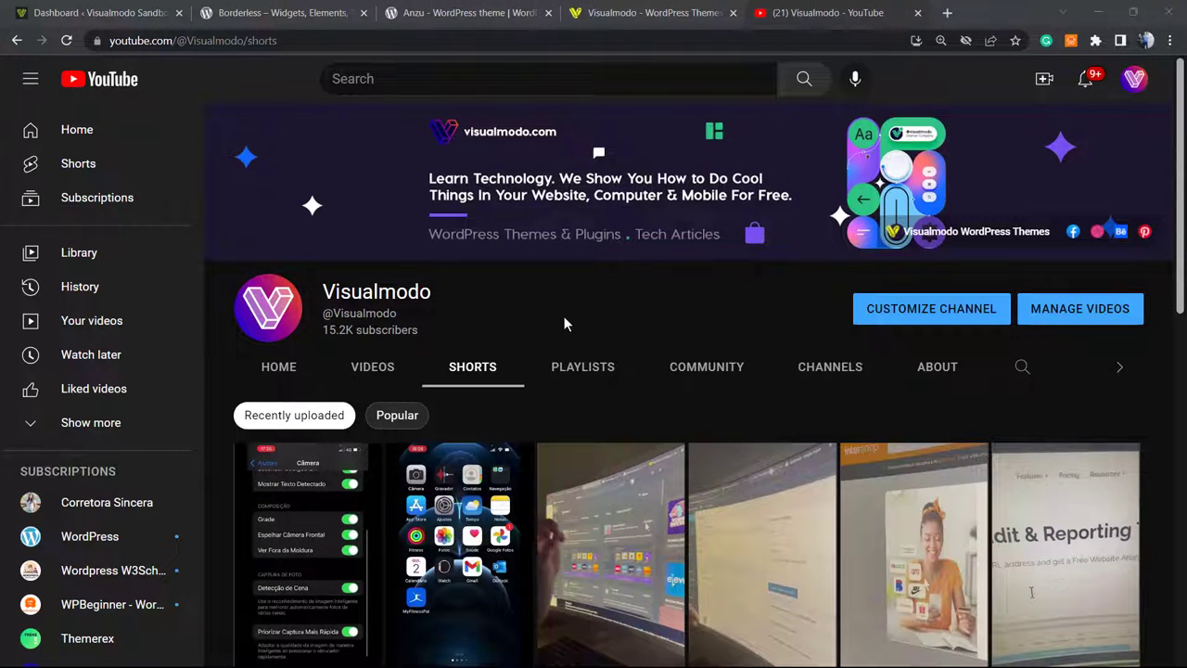
scroll(562, 320, down, 2)
scroll(554, 325, up, 1)
scroll(550, 334, down, 2)
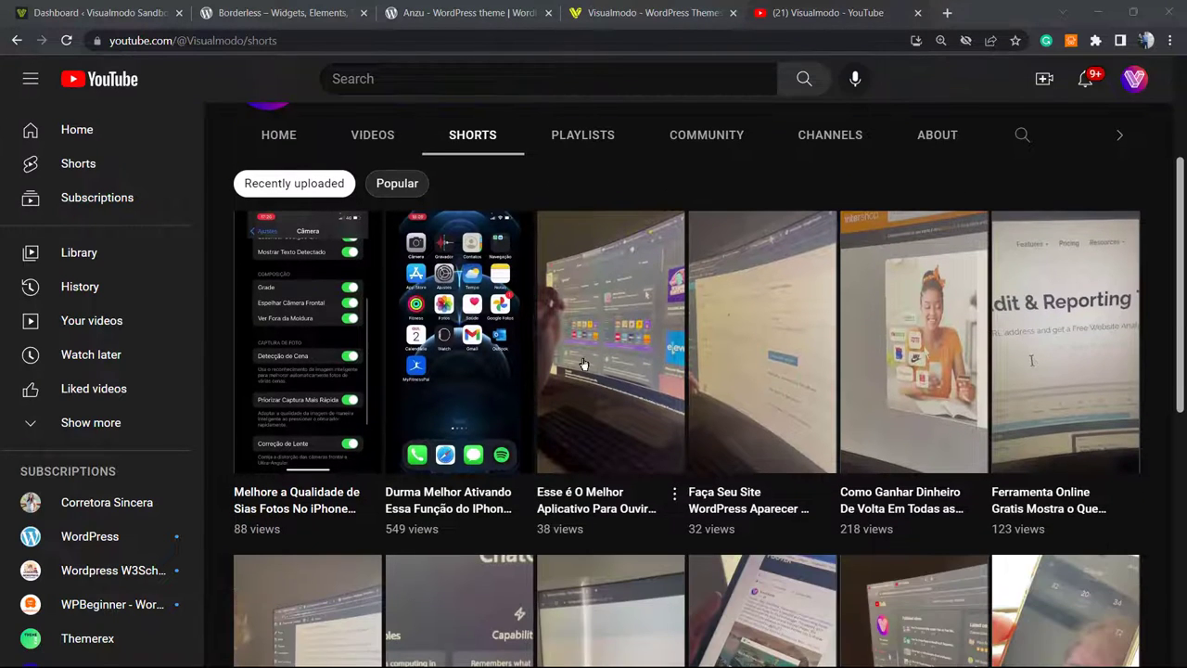
scroll(582, 363, up, 3)
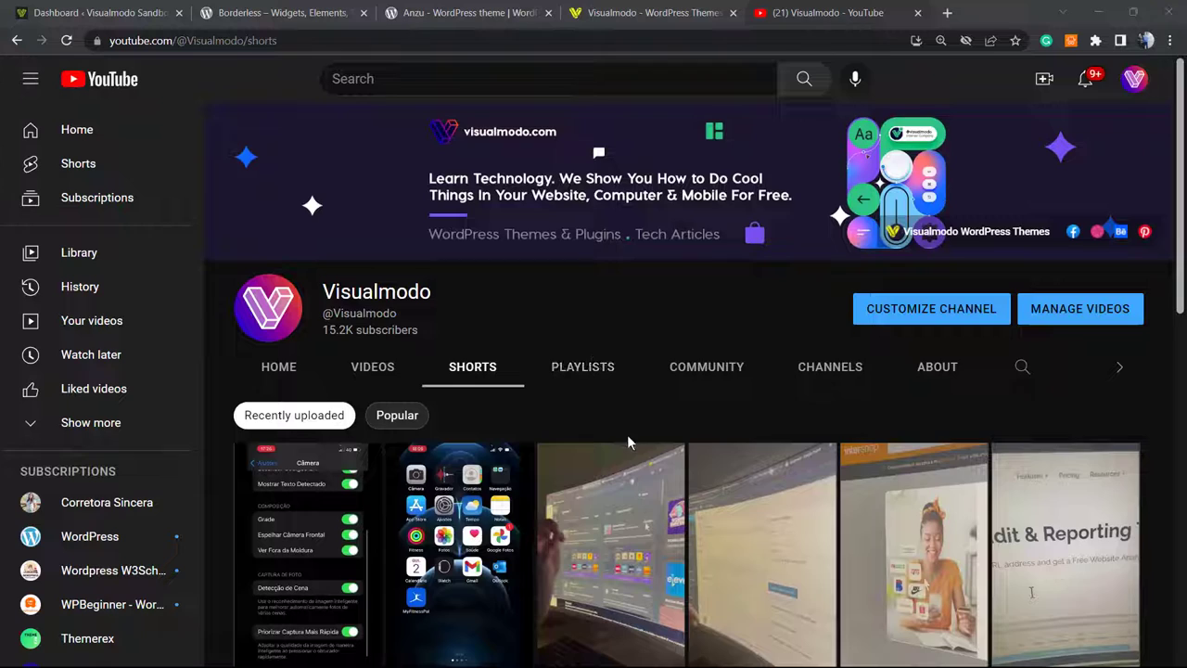
scroll(624, 440, down, 1)
scroll(619, 456, down, 2)
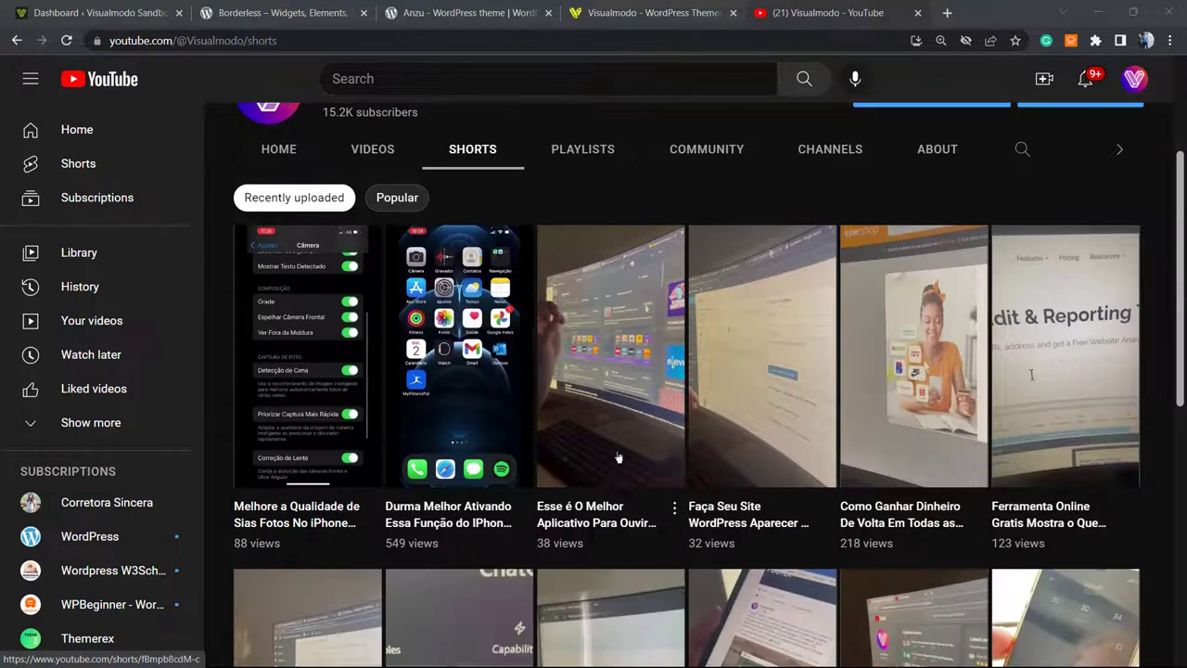
scroll(618, 456, up, 2)
scroll(618, 457, down, 2)
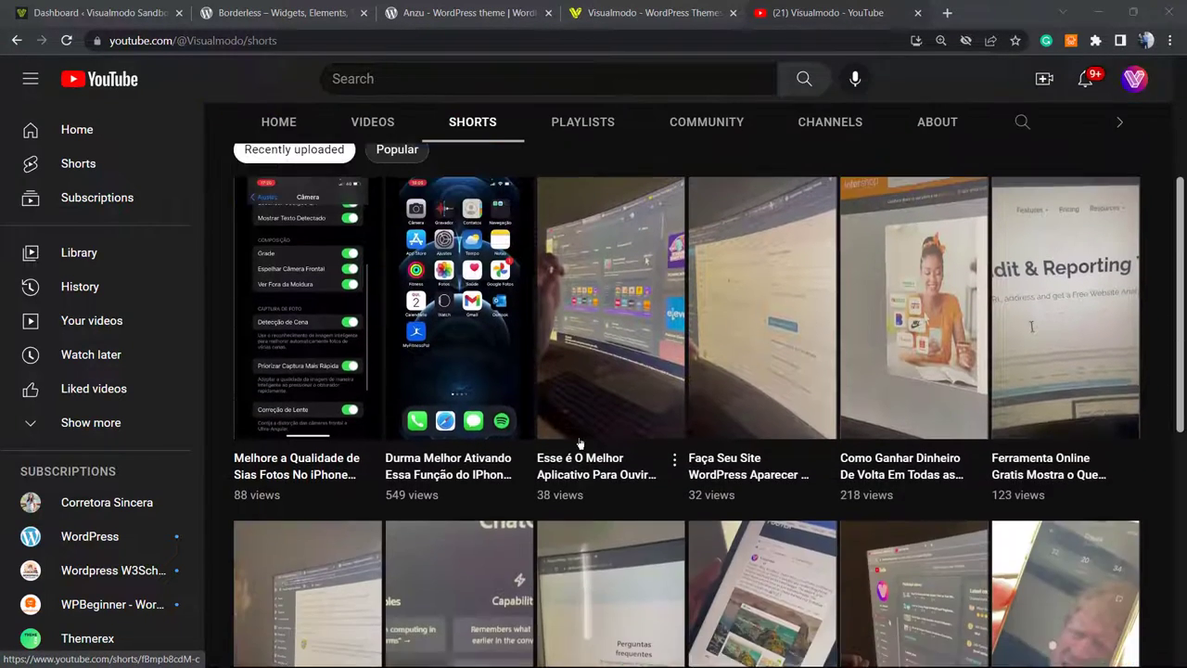
scroll(619, 457, up, 2)
- Open the Short "How To Make Your Windows Initiate or Startup Faster?", pause it and copy its URL
scroll(497, 182, down, 5)
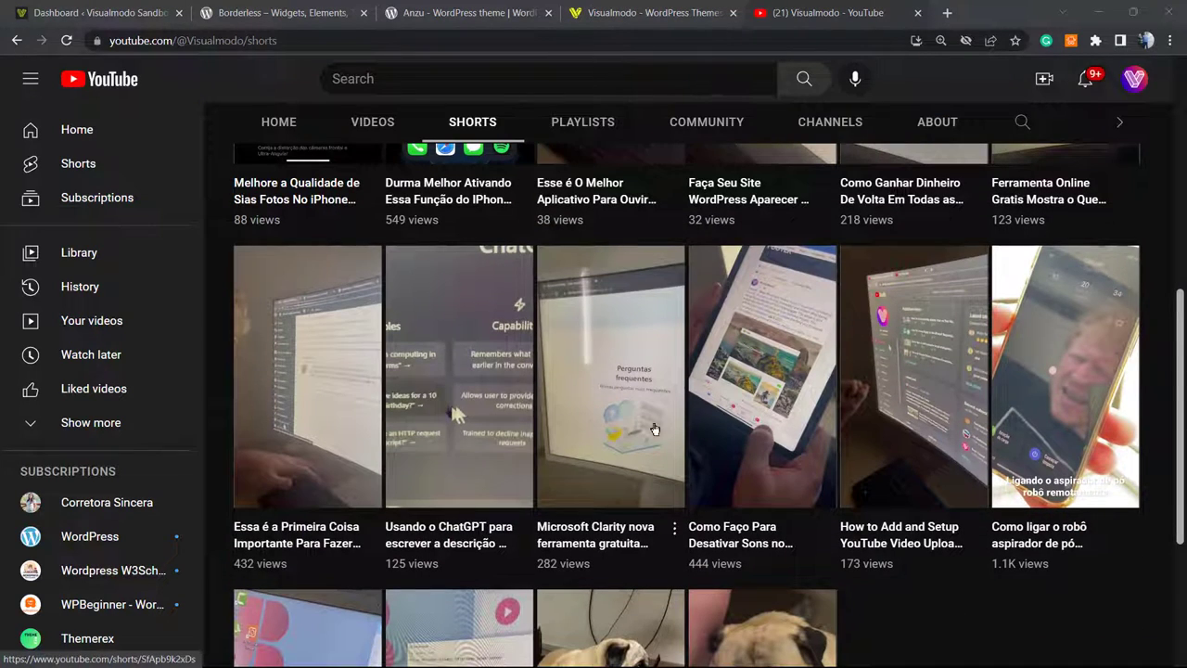
scroll(652, 425, down, 3)
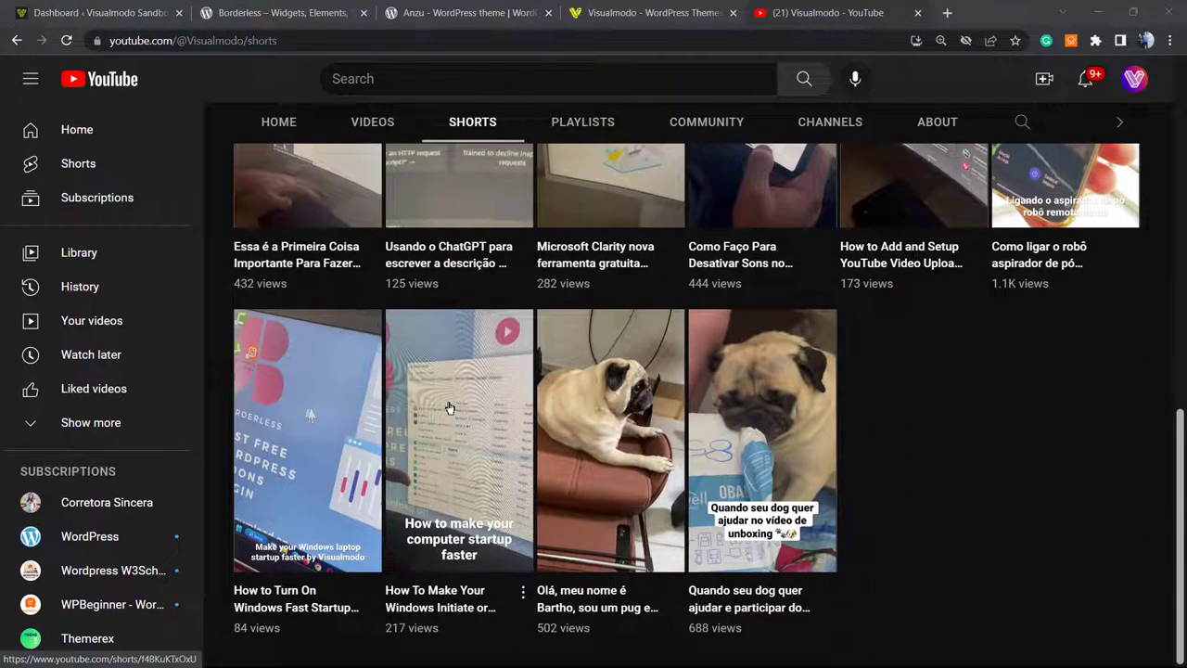
click(451, 405)
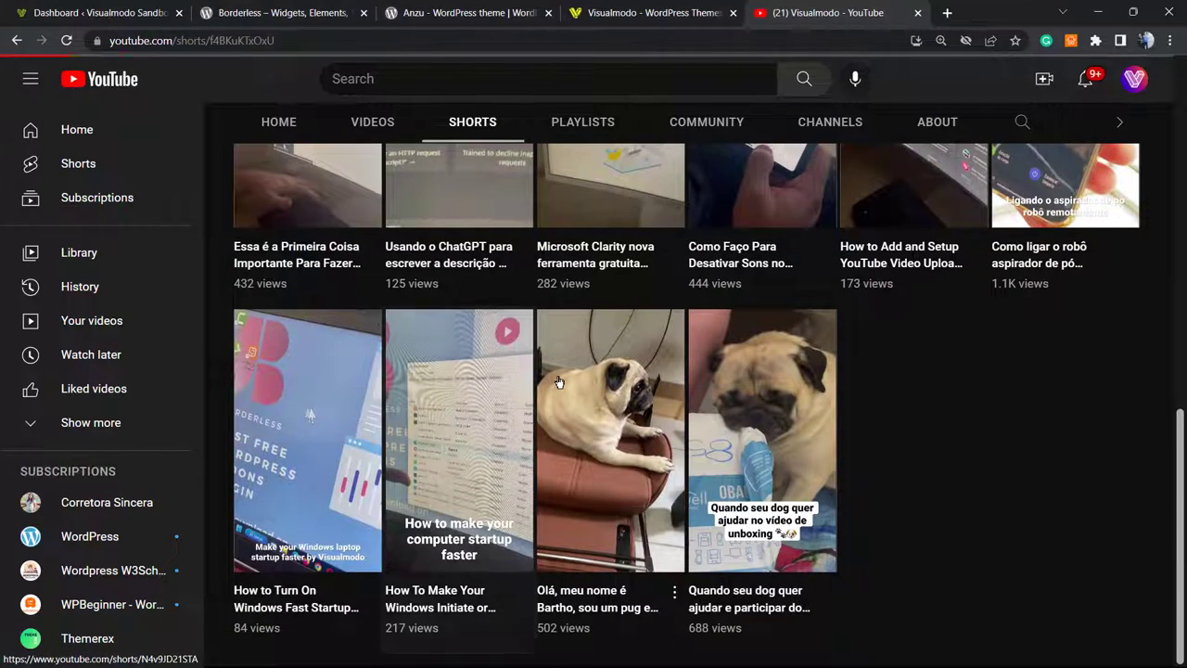
click(672, 356)
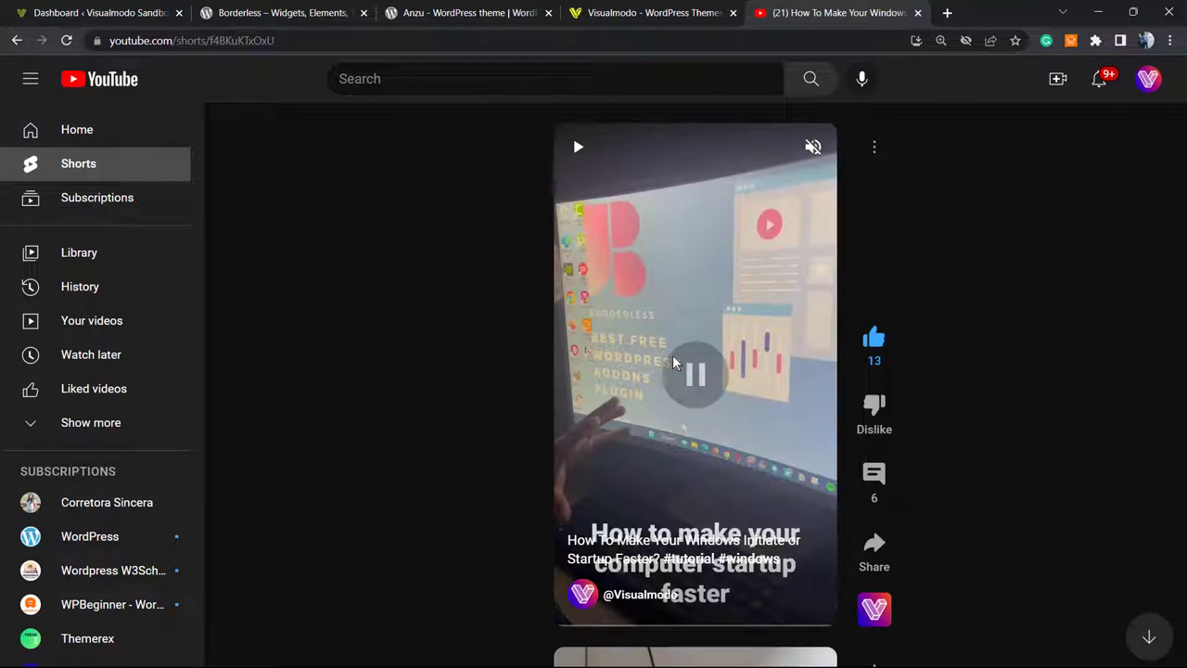
click(343, 33)
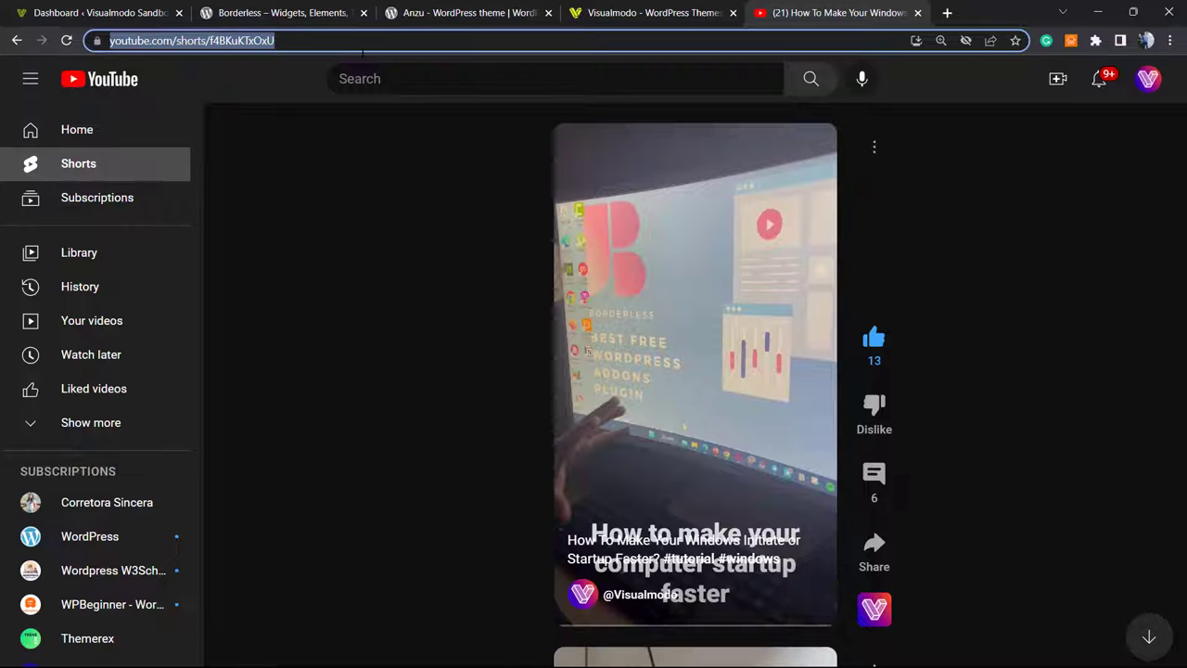
- Switch to the WordPress dashboard of the sandbox site and open the list of all posts
click(57, 9)
mouse_move(67, 293)
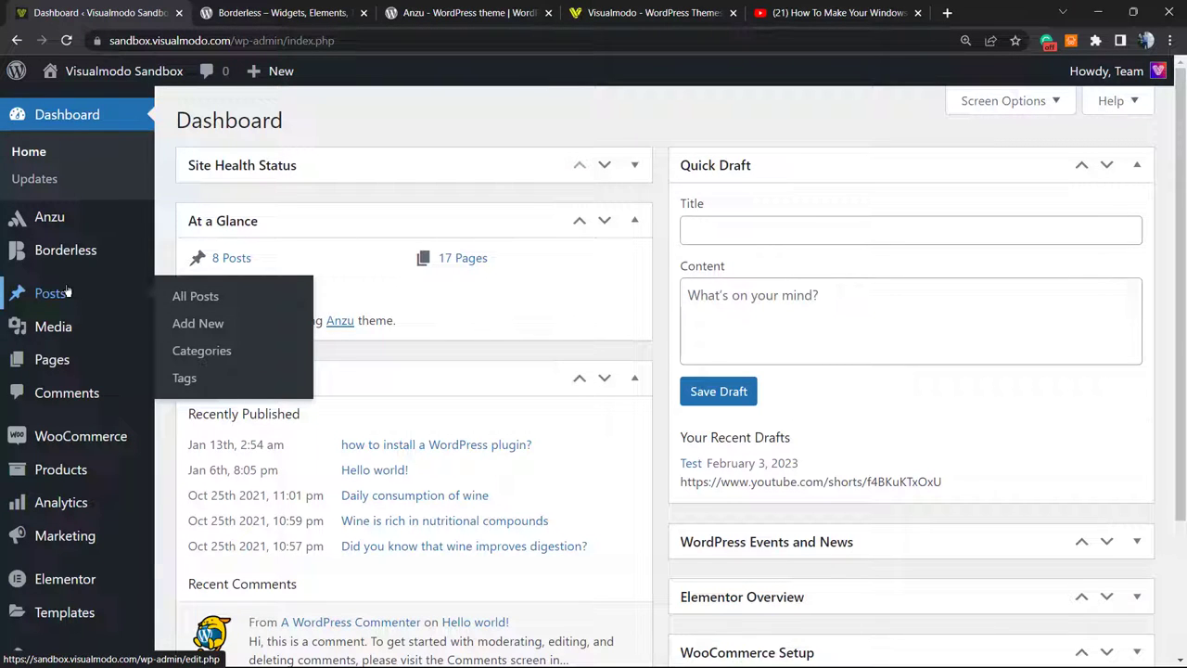
scroll(74, 501, down, 2)
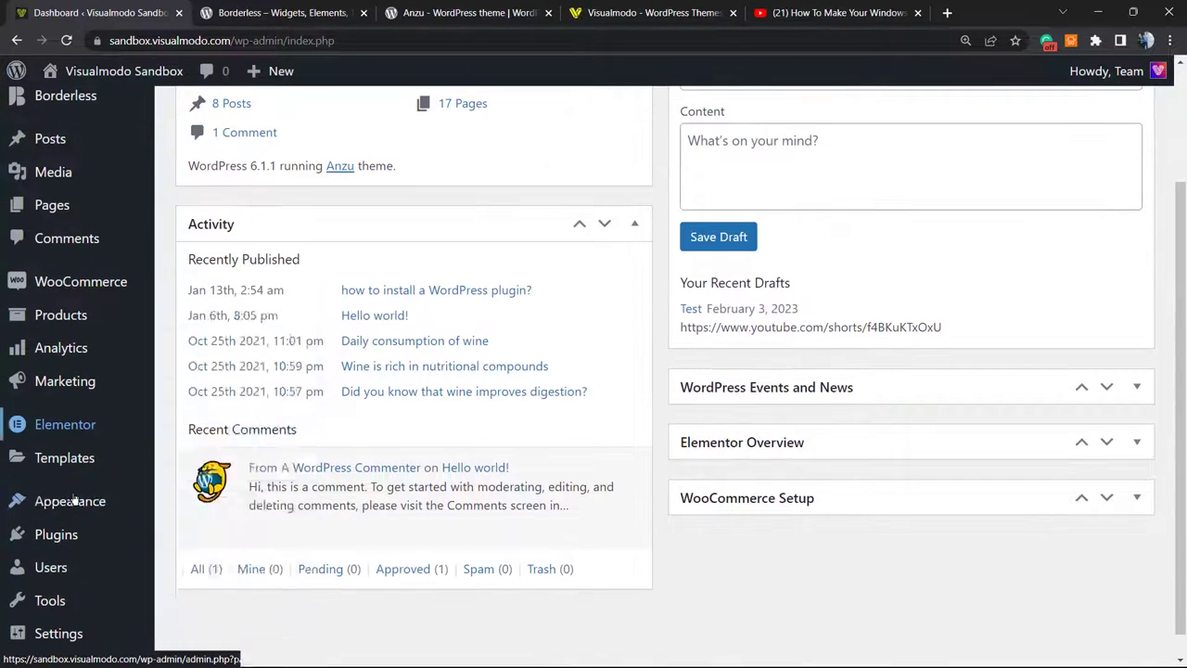
scroll(92, 519, up, 2)
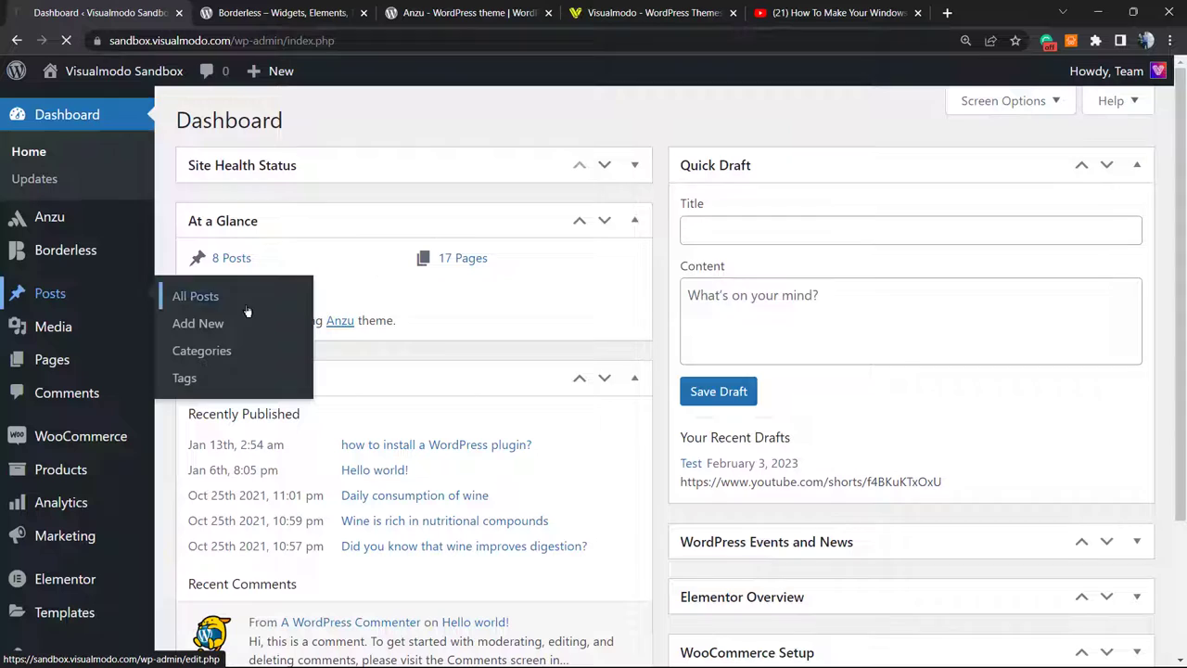
click(209, 297)
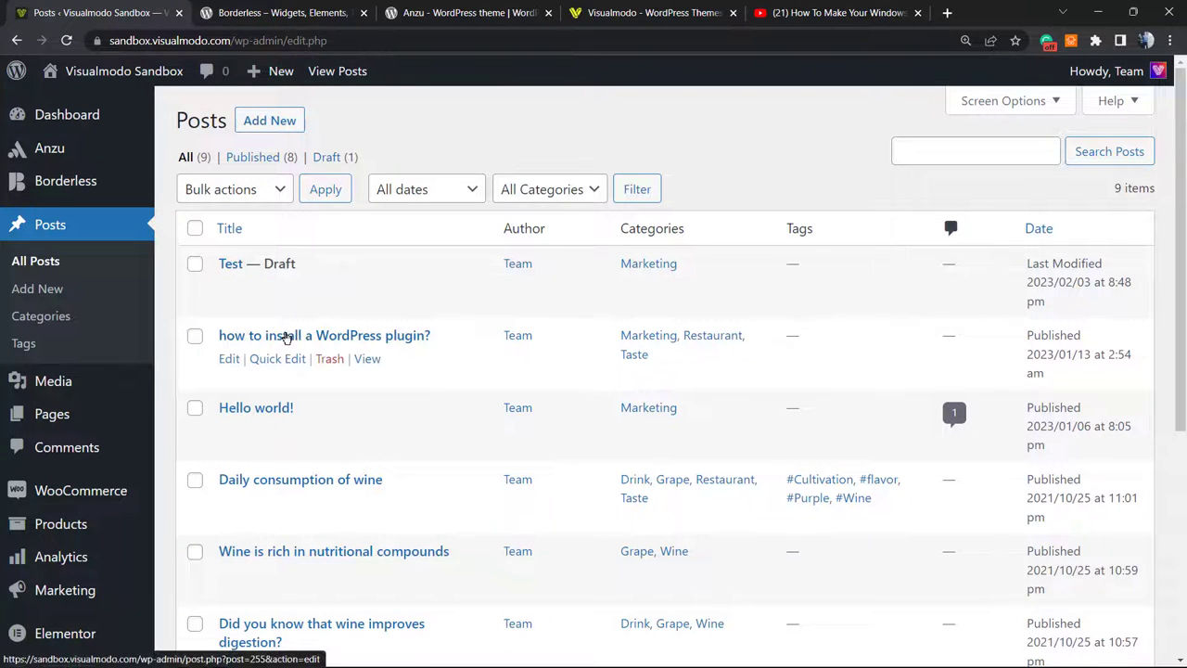
- Open the "Hello world!" post for editing and dismiss the autosave notice
click(253, 409)
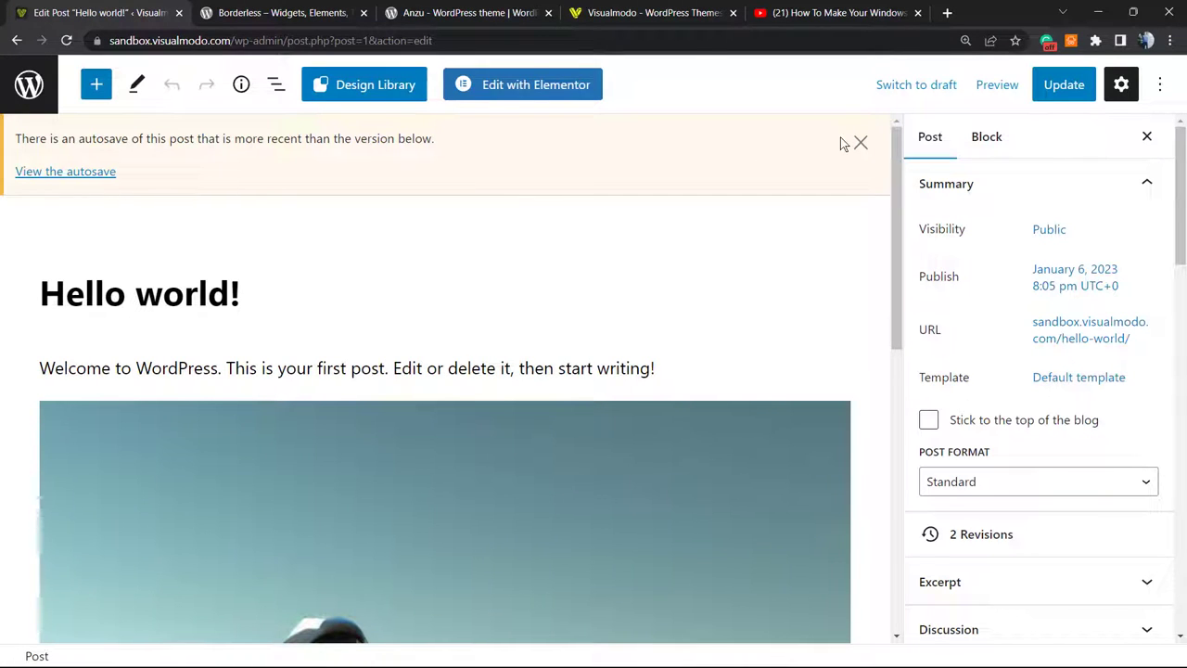
click(861, 142)
scroll(492, 371, down, 5)
scroll(373, 388, up, 6)
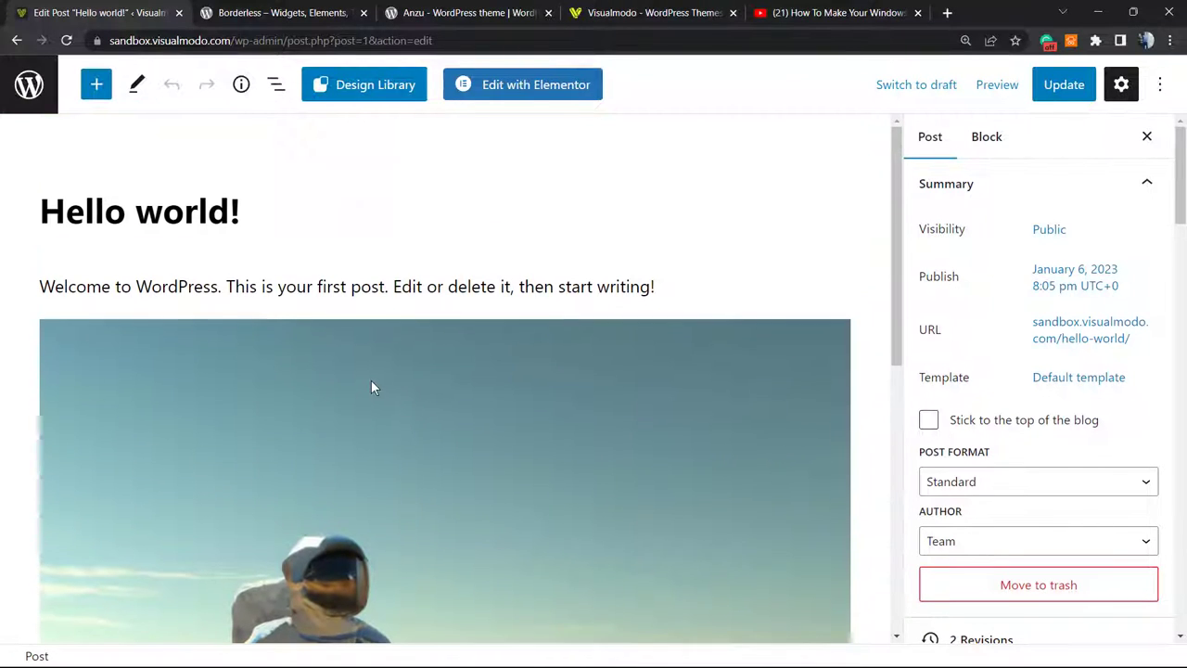
- Insert a Columns block with the 33 / 33 / 33 layout below the welcome paragraph
click(708, 284)
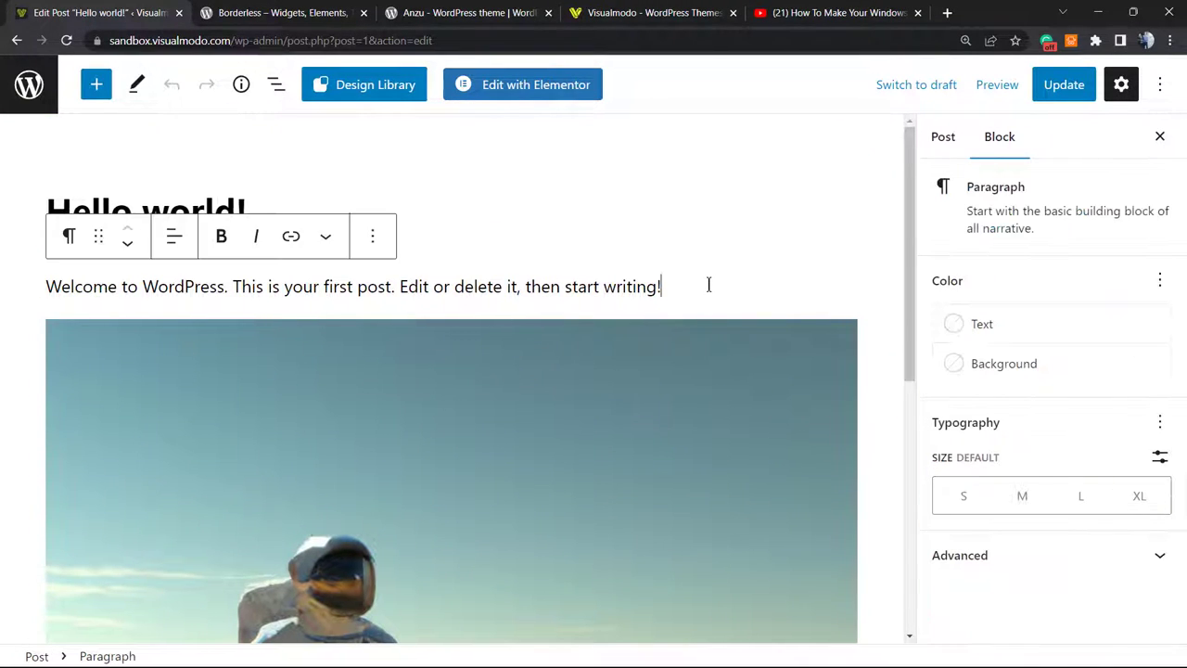
key(Return)
click(843, 333)
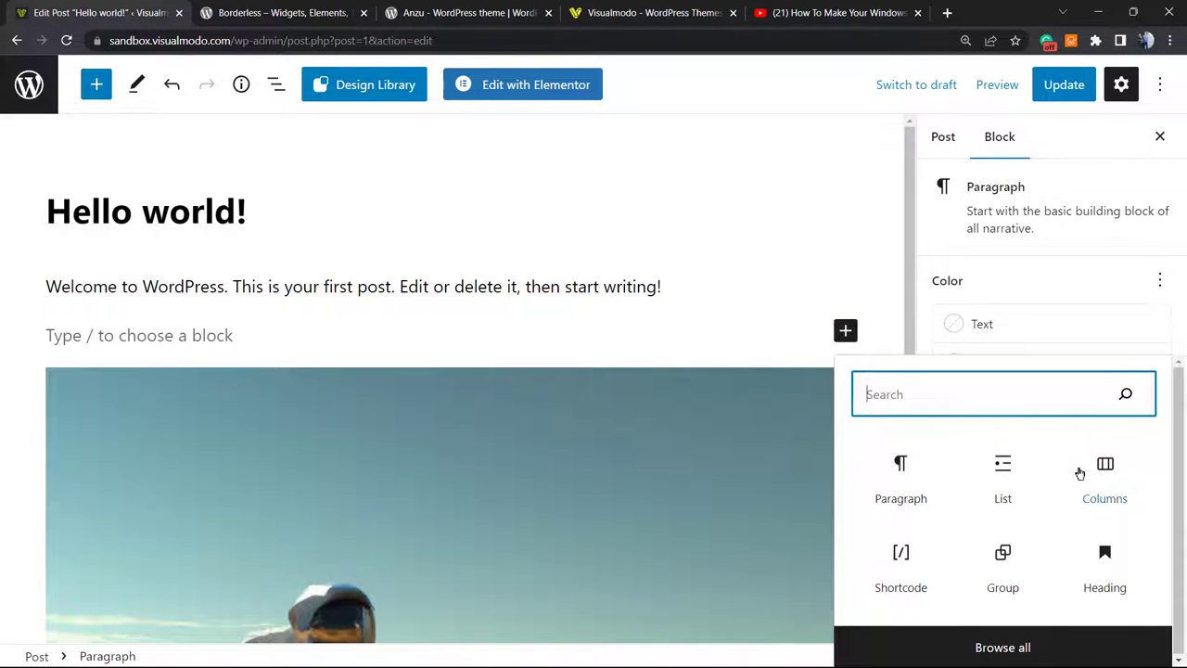
click(1097, 480)
click(1097, 480)
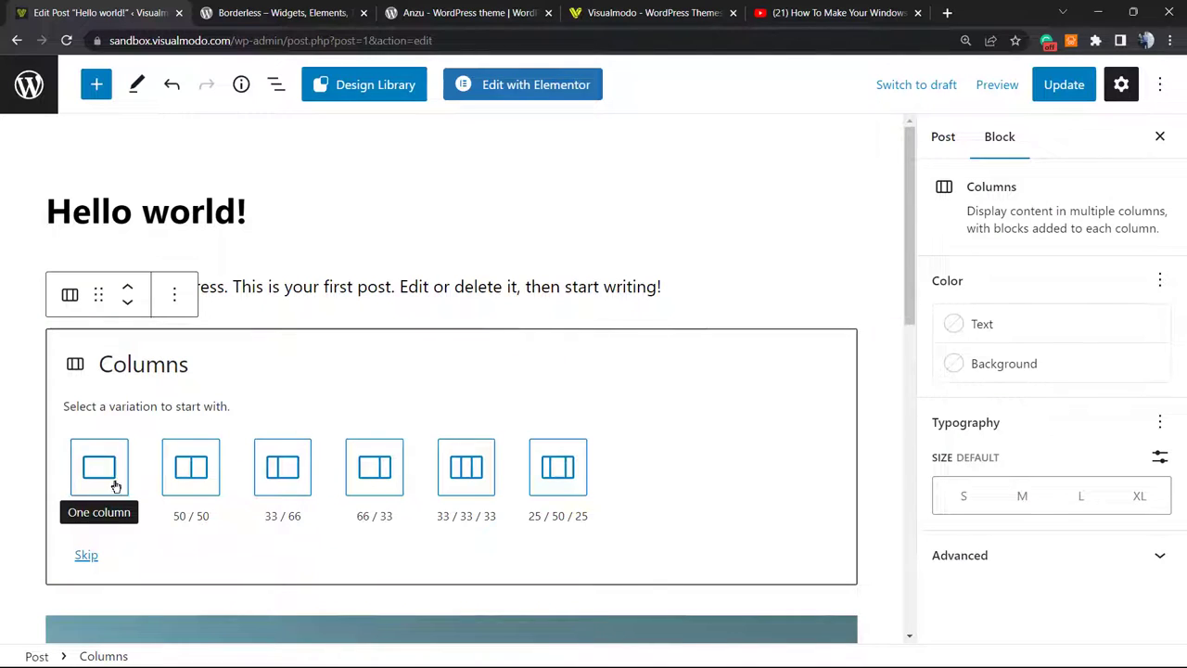
click(466, 490)
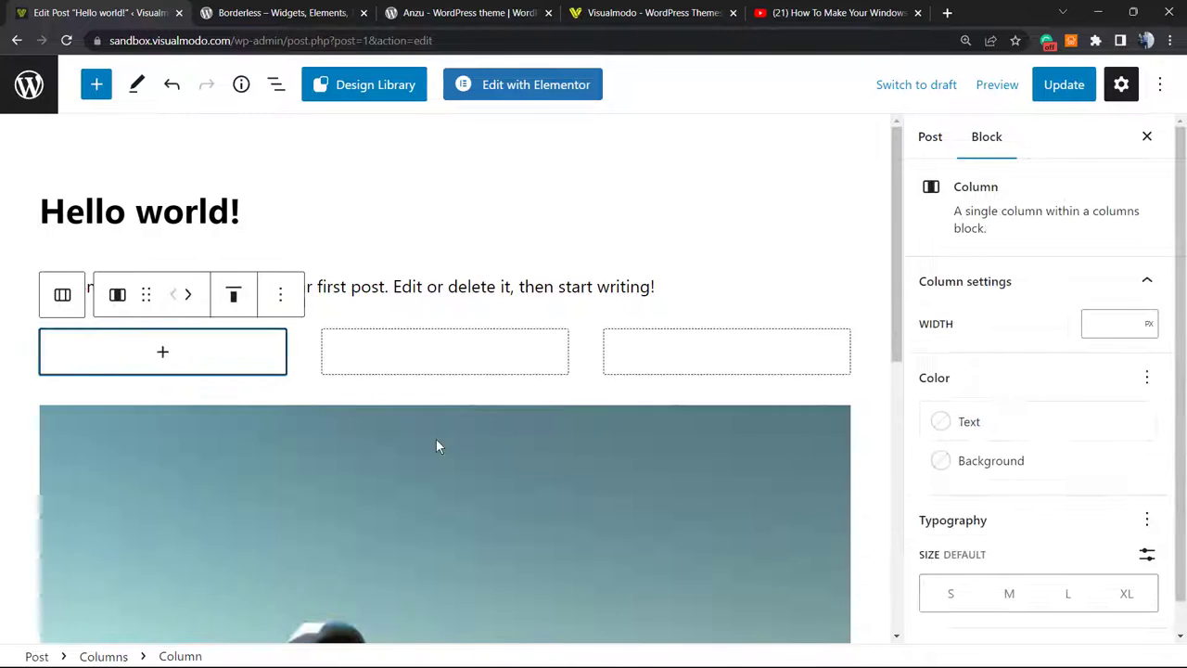
- Add a YouTube block to the first column and embed the copied Short URL in it
scroll(389, 408, down, 3)
scroll(353, 366, up, 3)
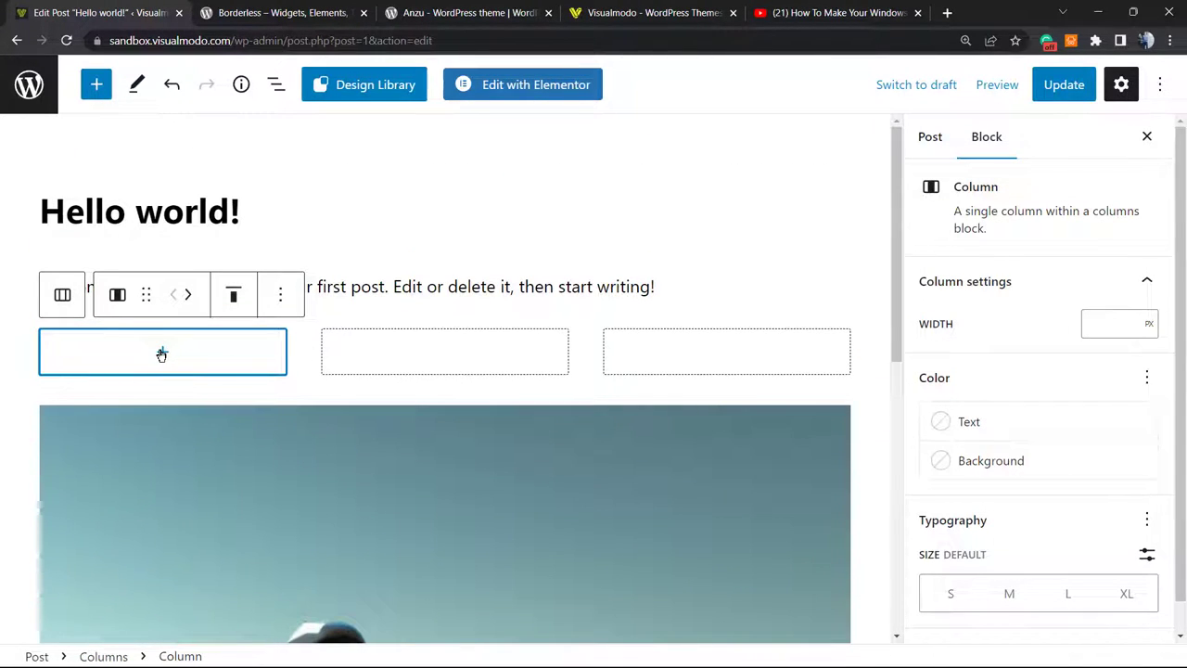
click(161, 354)
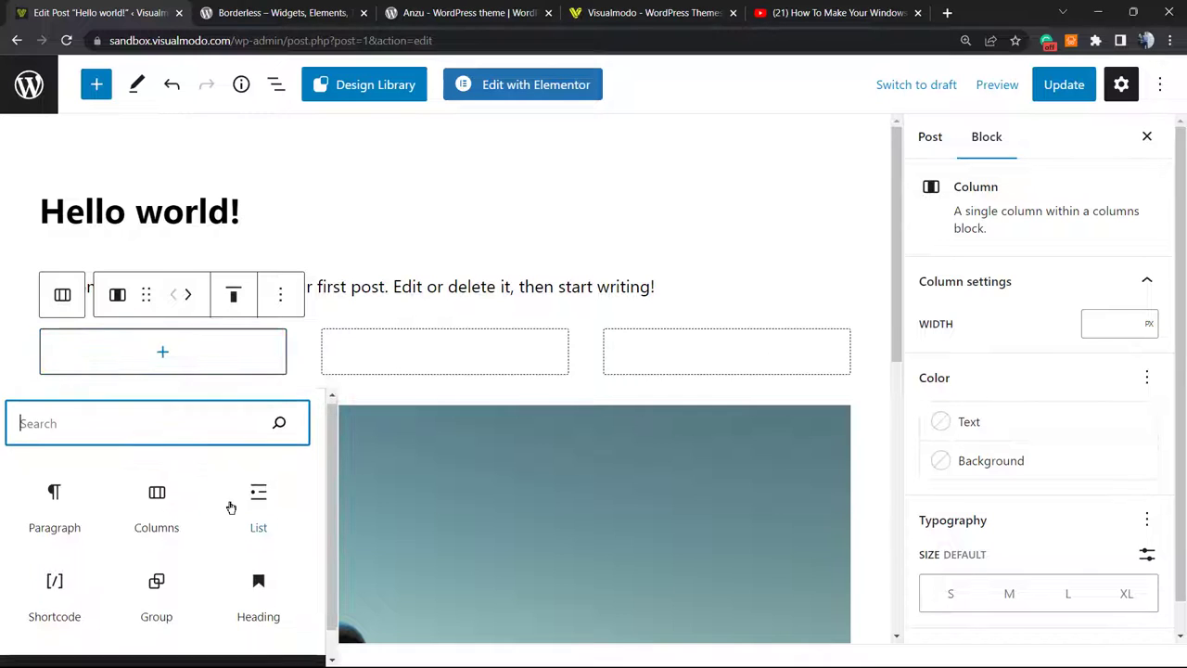
scroll(195, 422, down, 1)
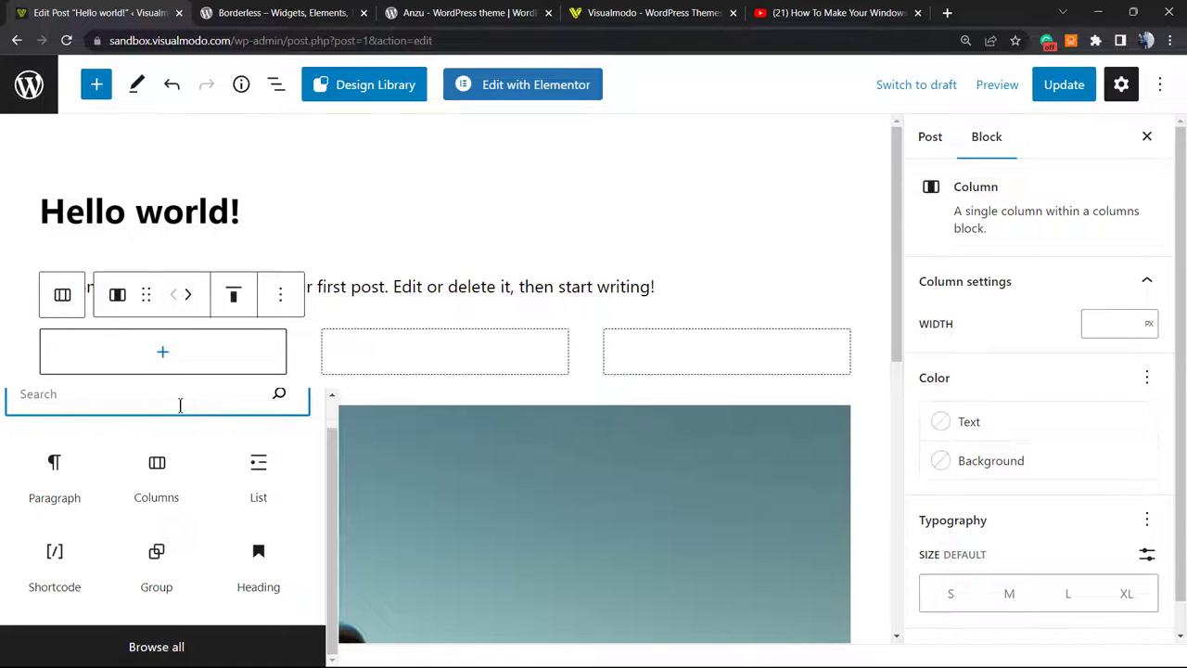
text(yp)
key(BackSpace)
key(BackSpace)
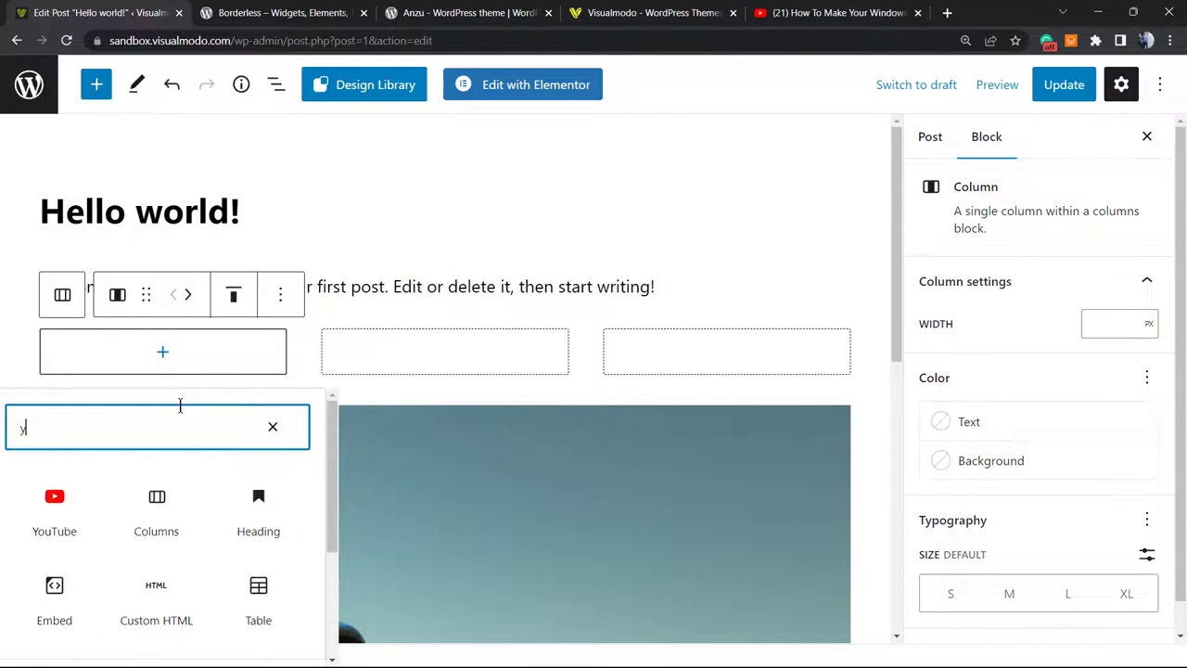
text(you)
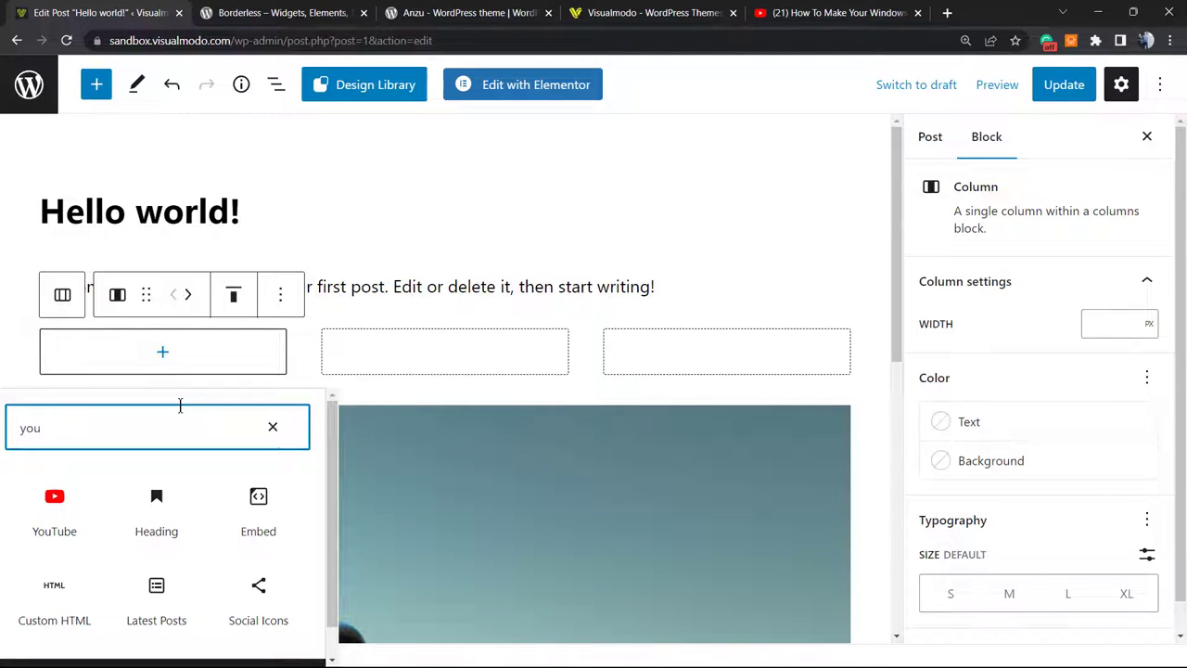
click(53, 526)
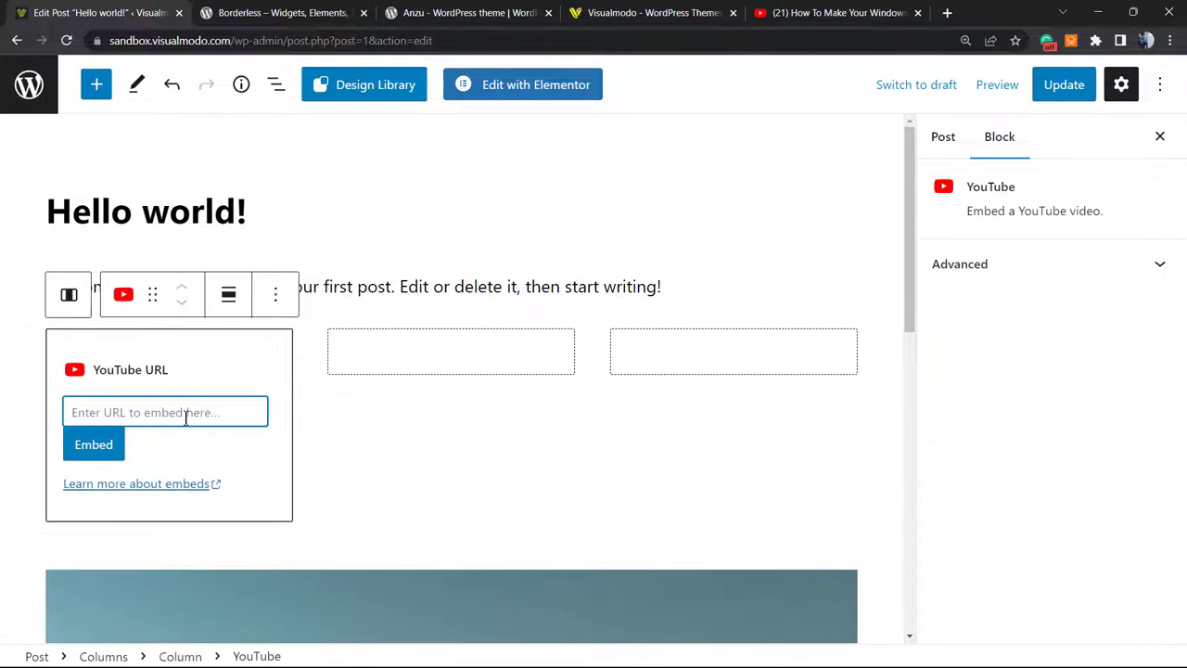
key(ctrl+v)
click(115, 447)
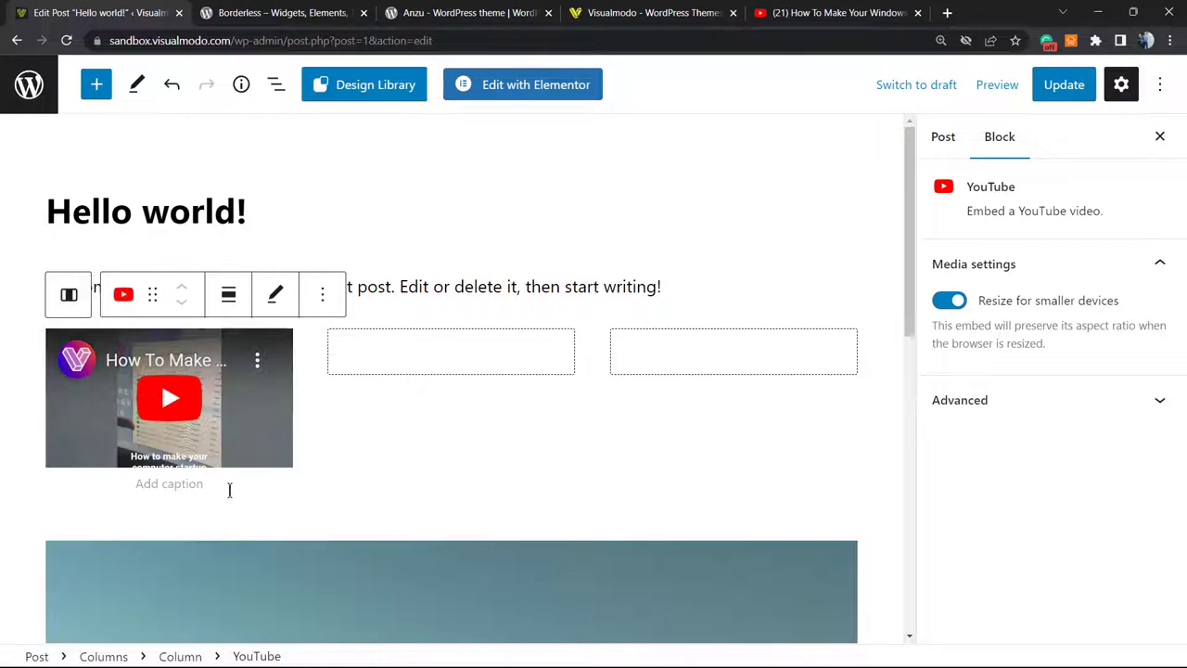
- Embed the same Short URL in a YouTube block in the middle column
click(436, 369)
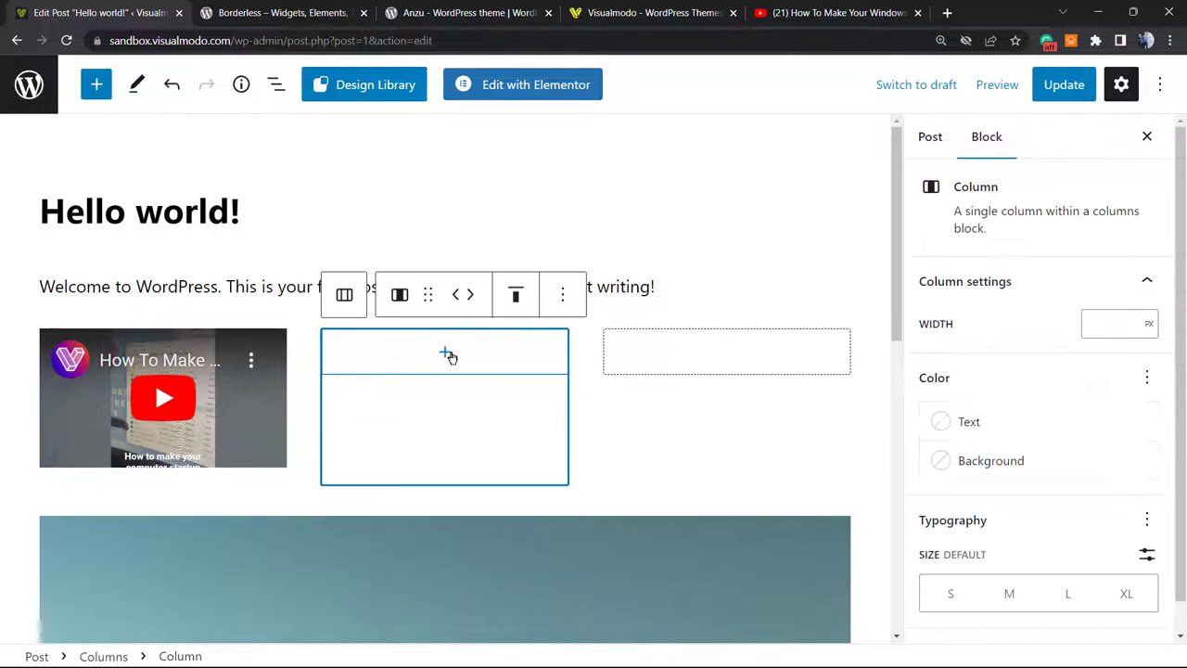
click(446, 352)
click(336, 590)
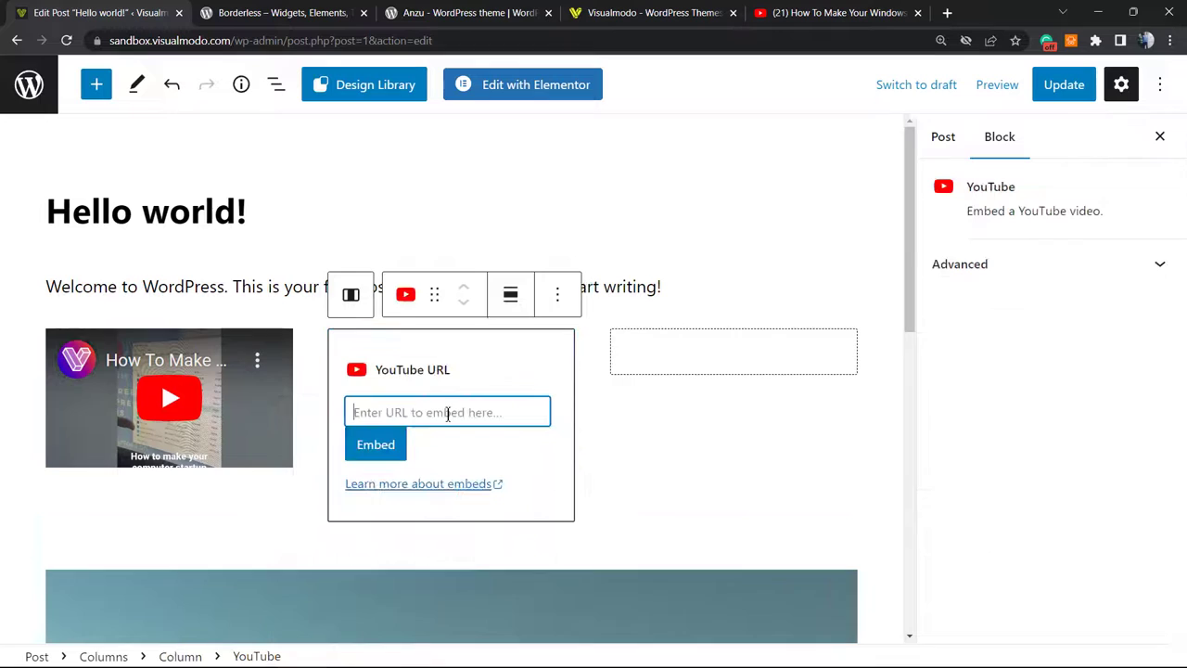
key(ctrl+v)
click(371, 442)
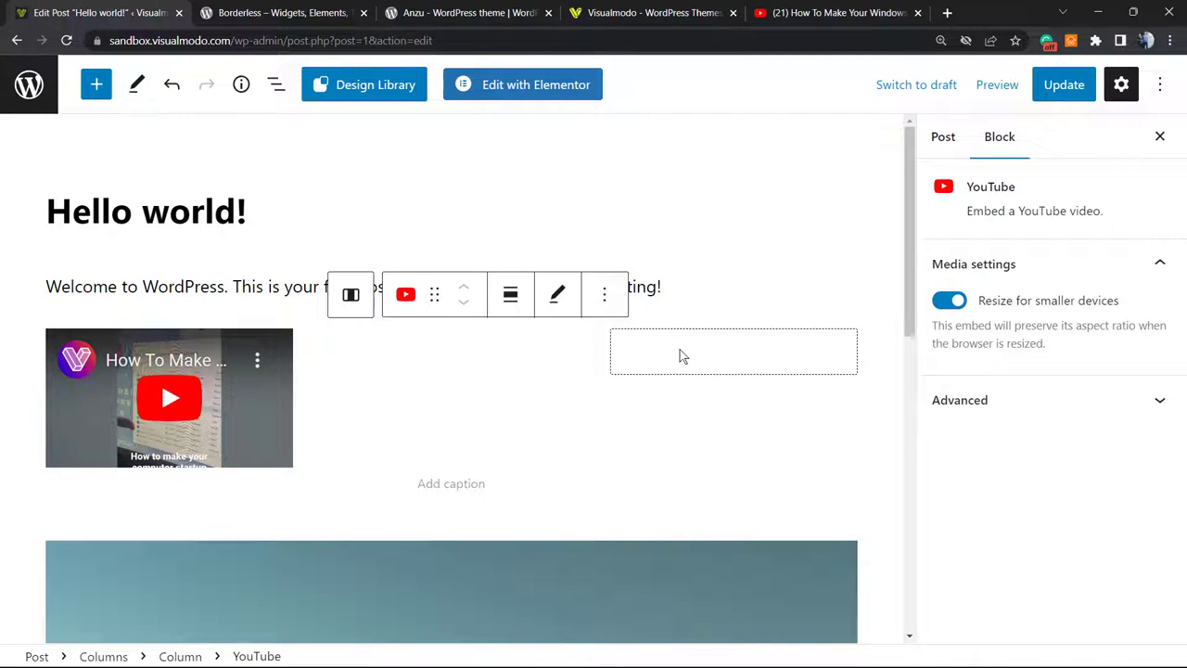
- Embed the same Short URL in a YouTube block in the third column
click(747, 360)
click(731, 353)
click(596, 577)
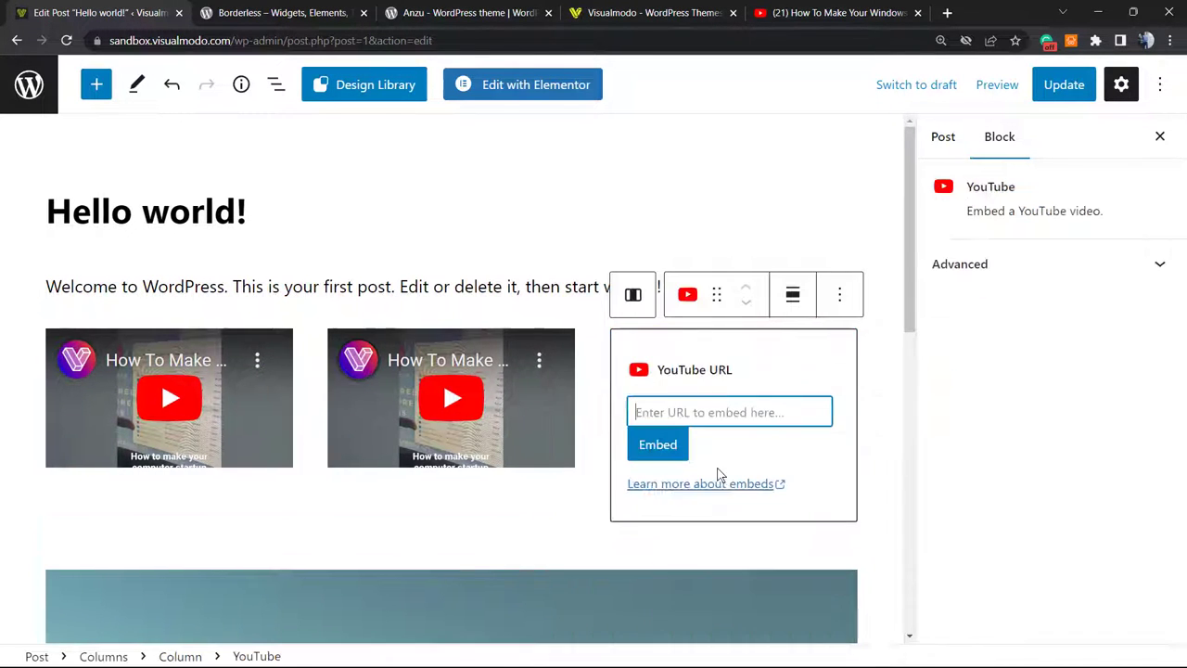
key(ctrl+v)
click(654, 442)
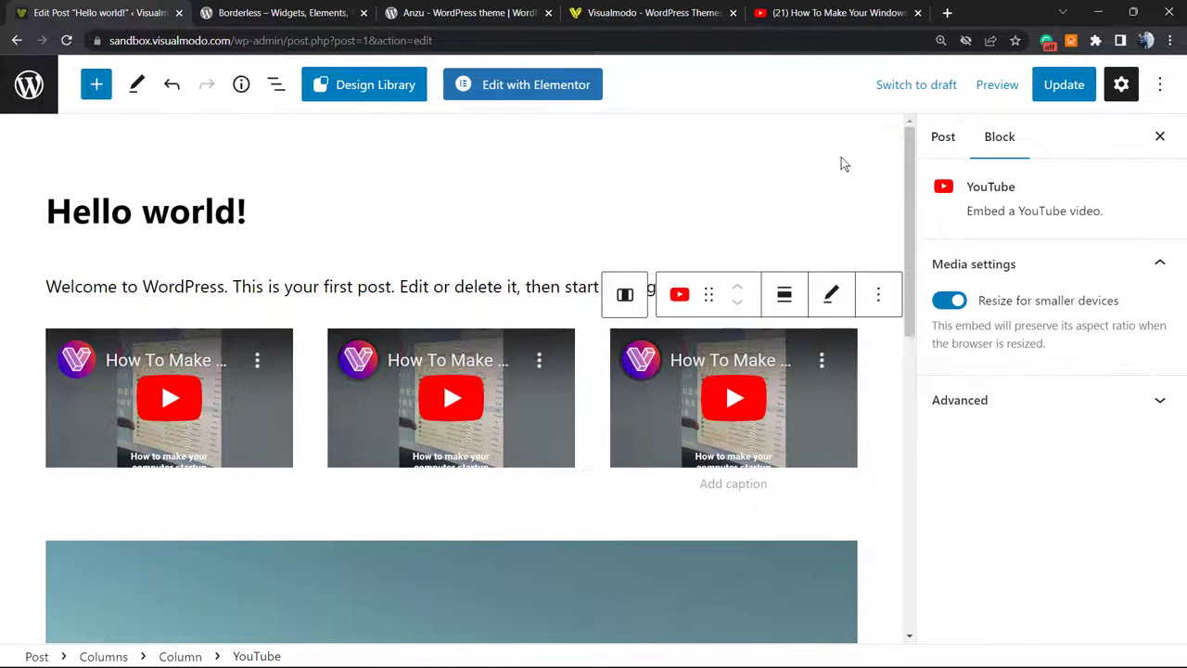
- Preview the post in a new tab to check the three embedded Shorts, and return to the post editor
click(983, 91)
click(835, 260)
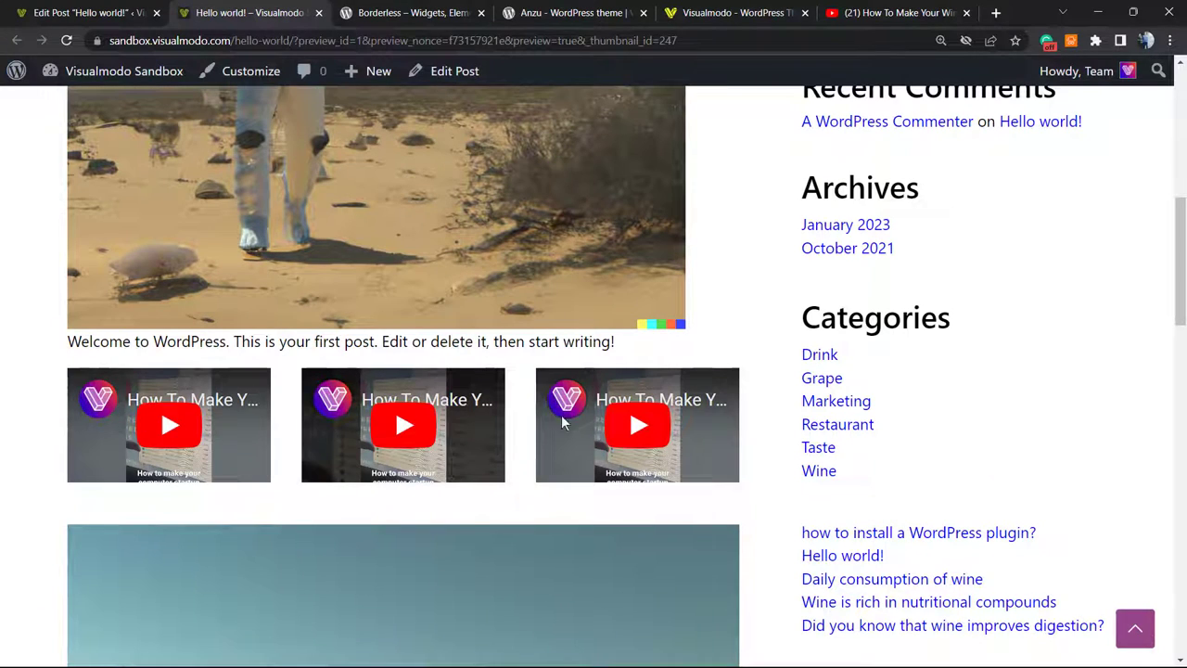
click(88, 13)
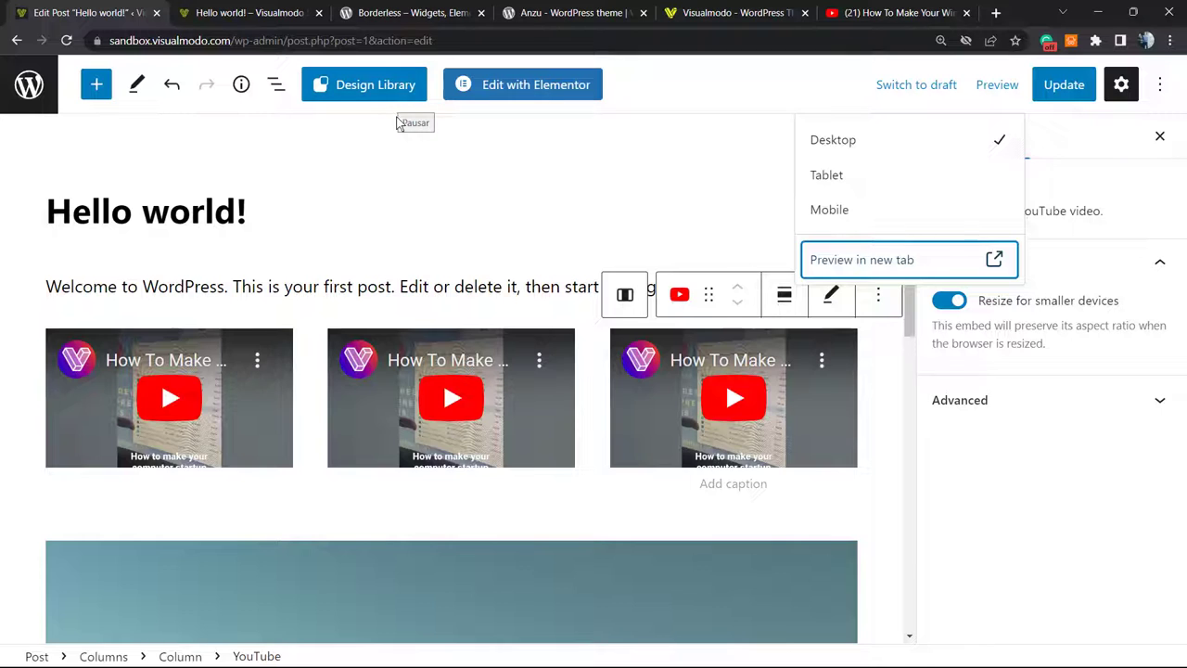
- View the Borderless plugin page and look through the Anzu theme page on WordPress.org
click(402, 12)
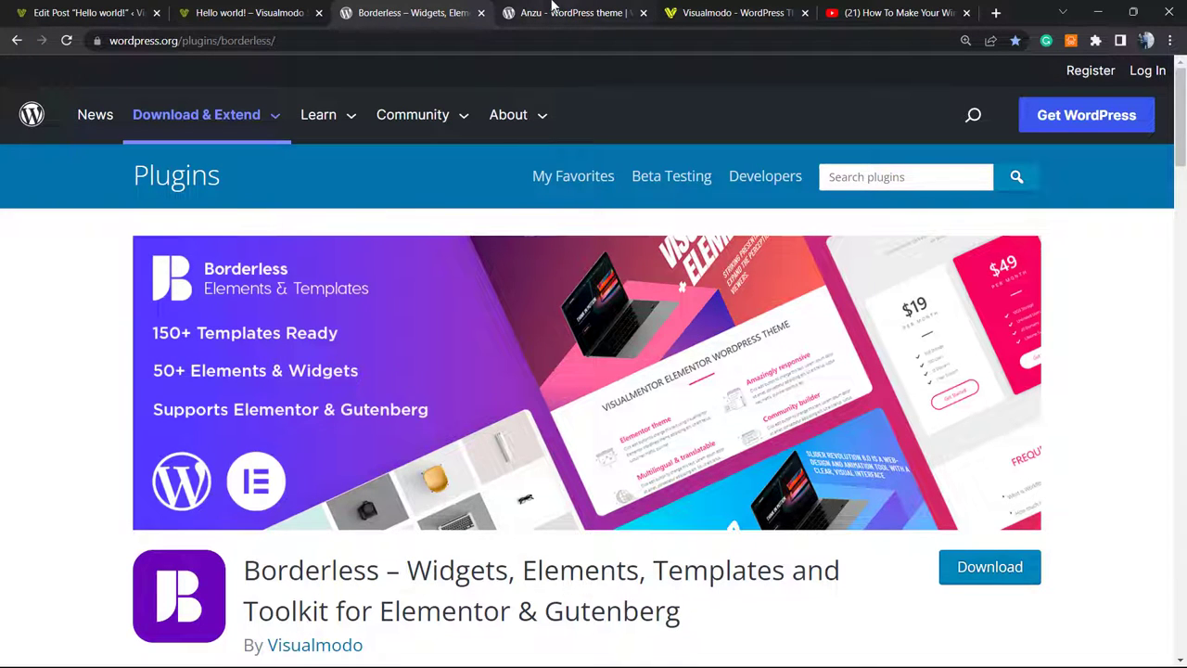
mouse_move(552, 7)
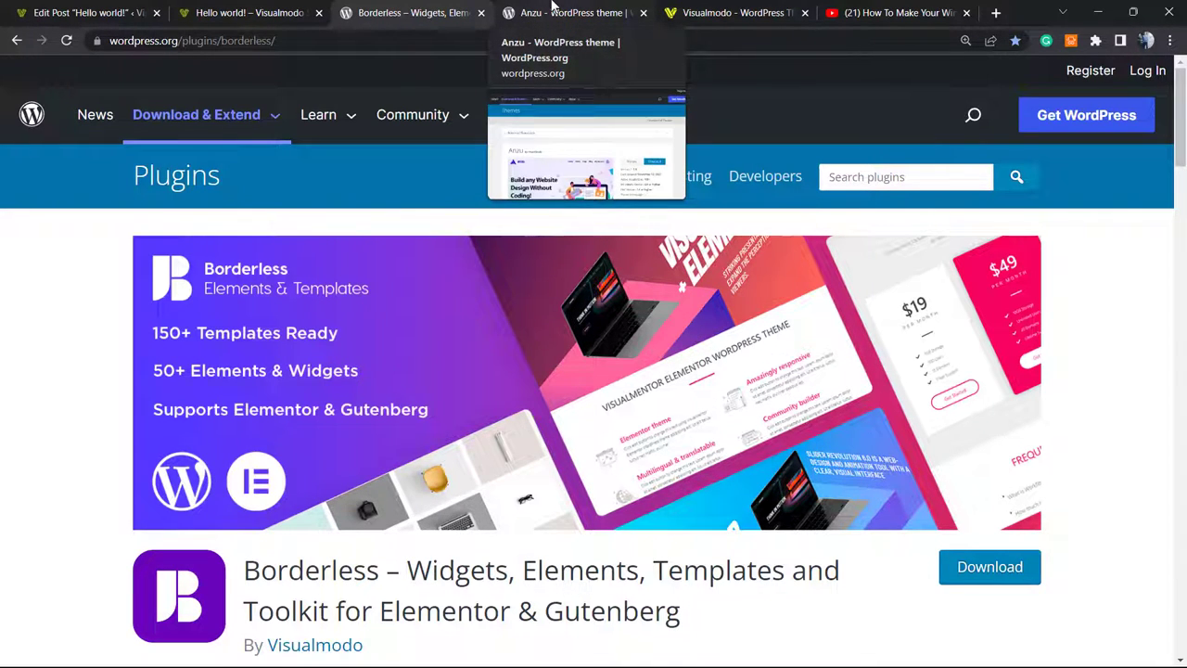
click(552, 9)
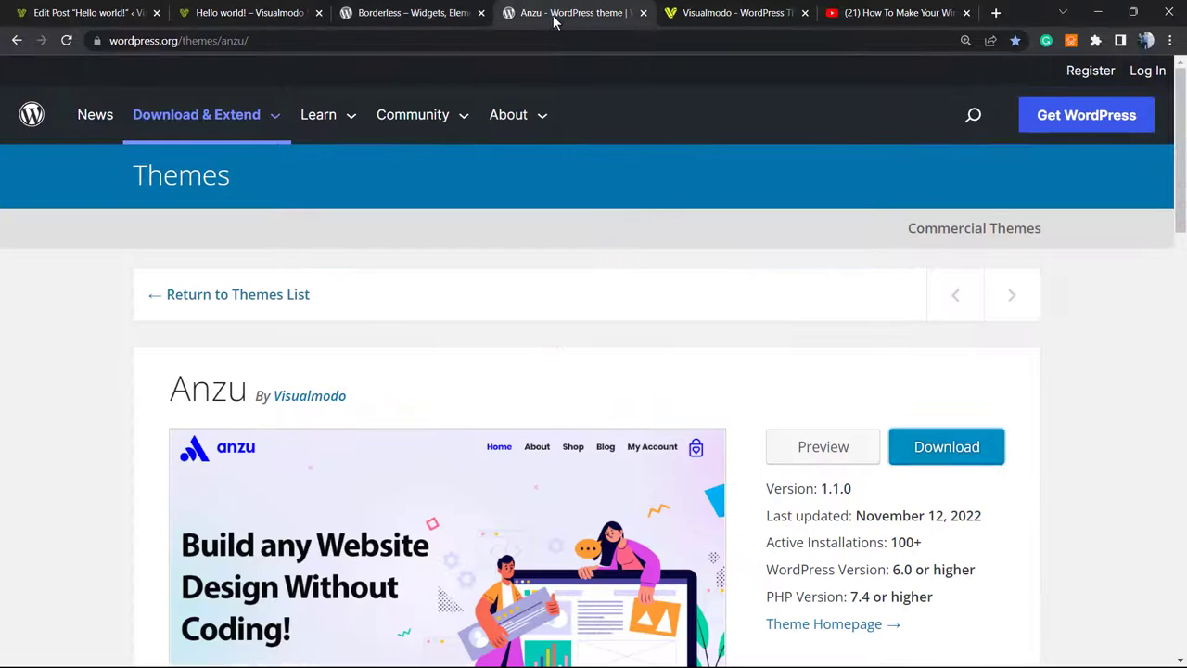
double_click(203, 394)
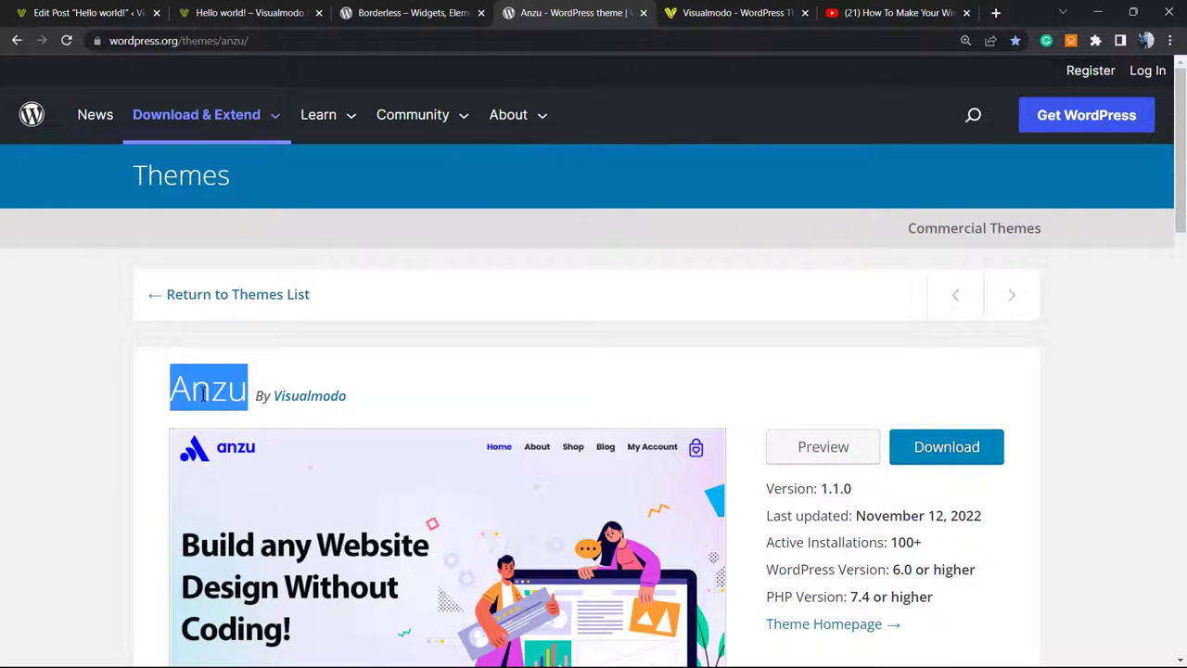
scroll(378, 413, down, 5)
scroll(405, 402, up, 5)
click(389, 270)
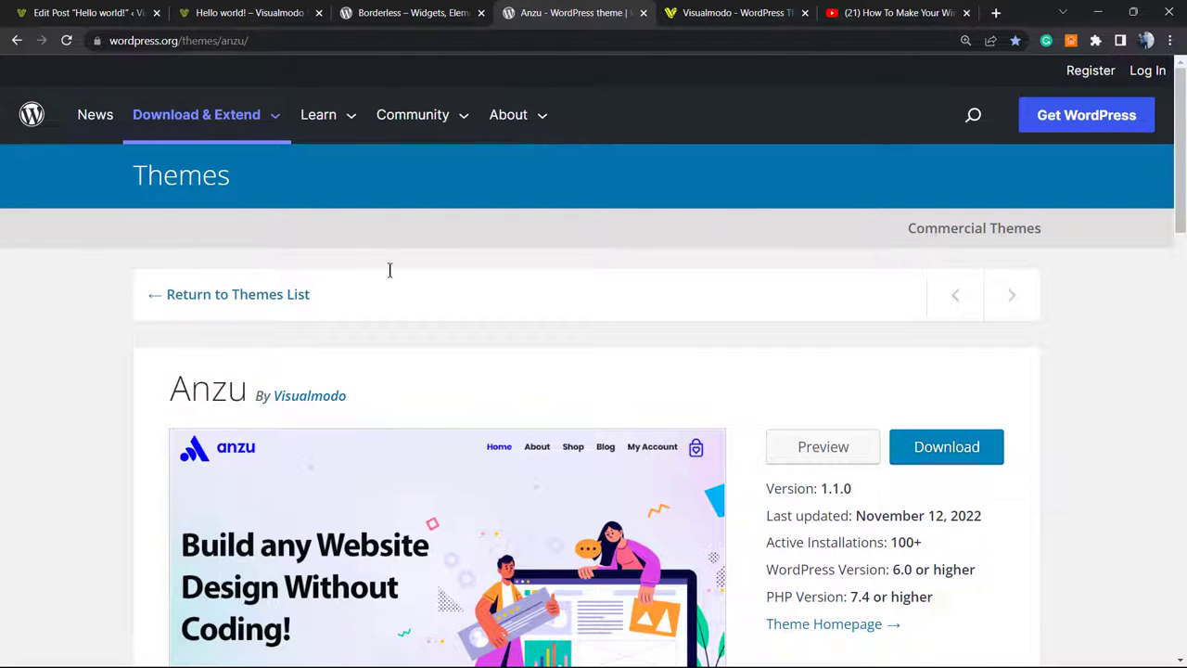
- Browse the starter designs in Visualmodo's Templates Library and return to the Short on YouTube
click(733, 12)
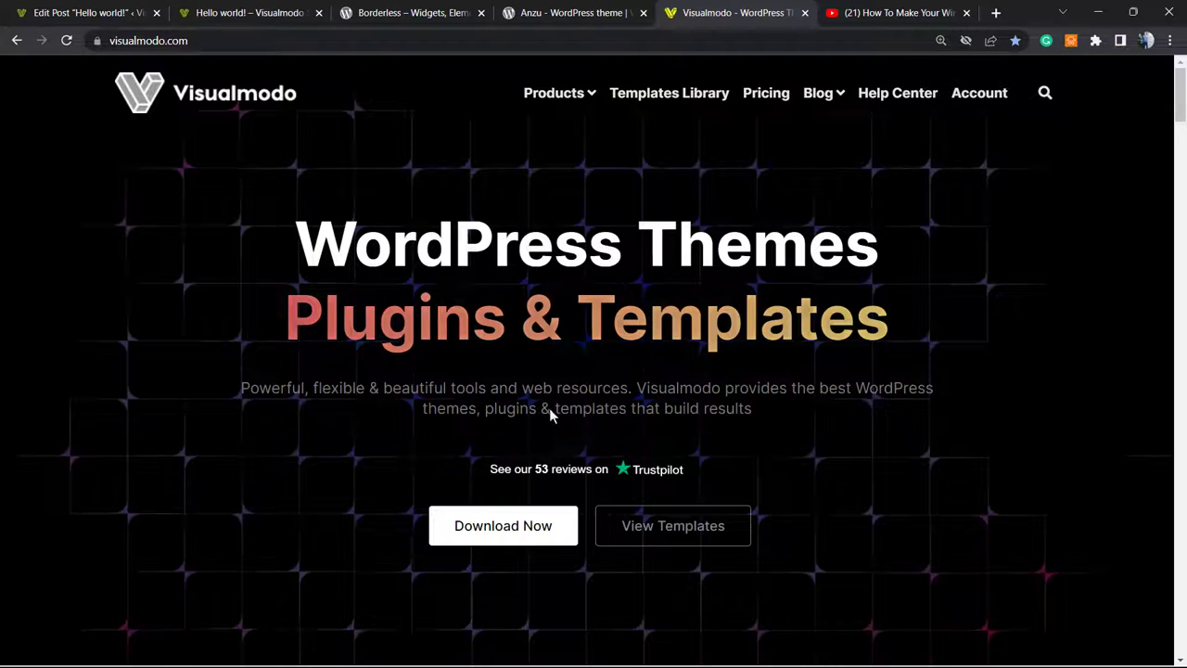
click(694, 98)
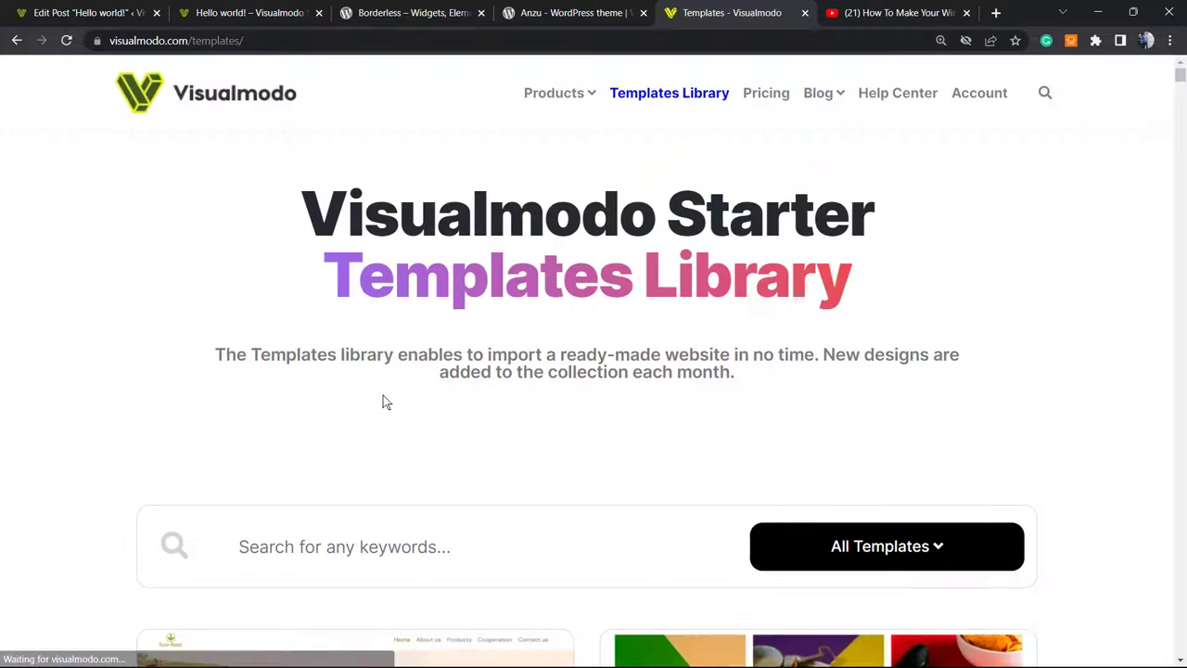
scroll(371, 408, down, 3)
scroll(370, 409, down, 10)
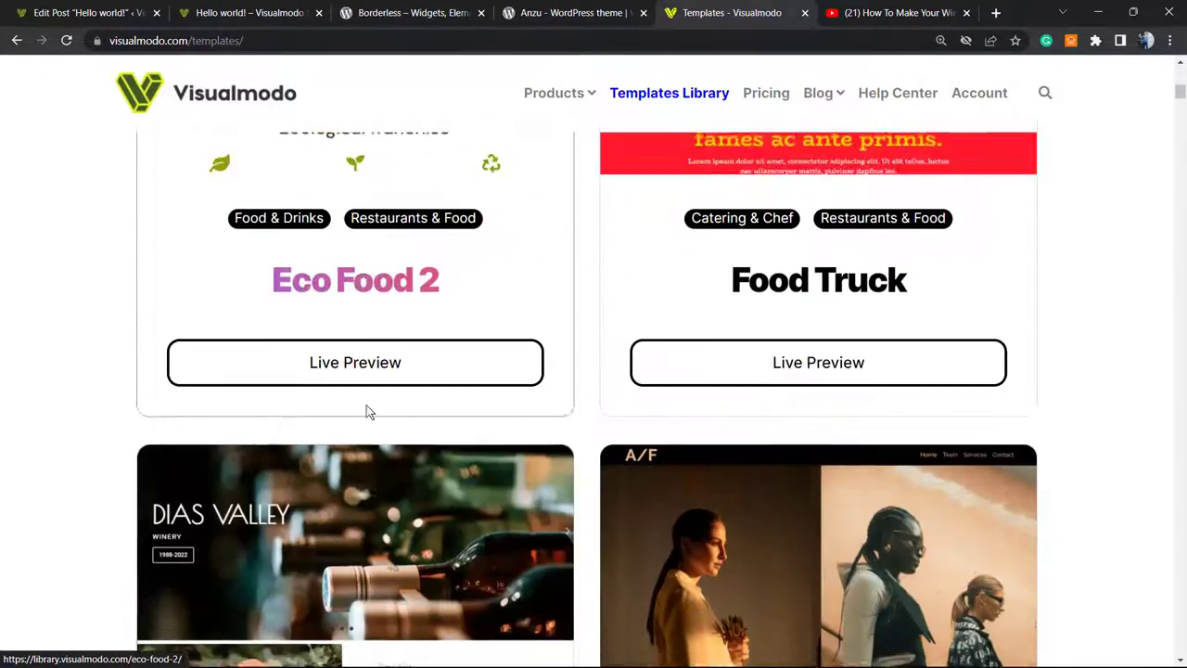
scroll(357, 414, down, 12)
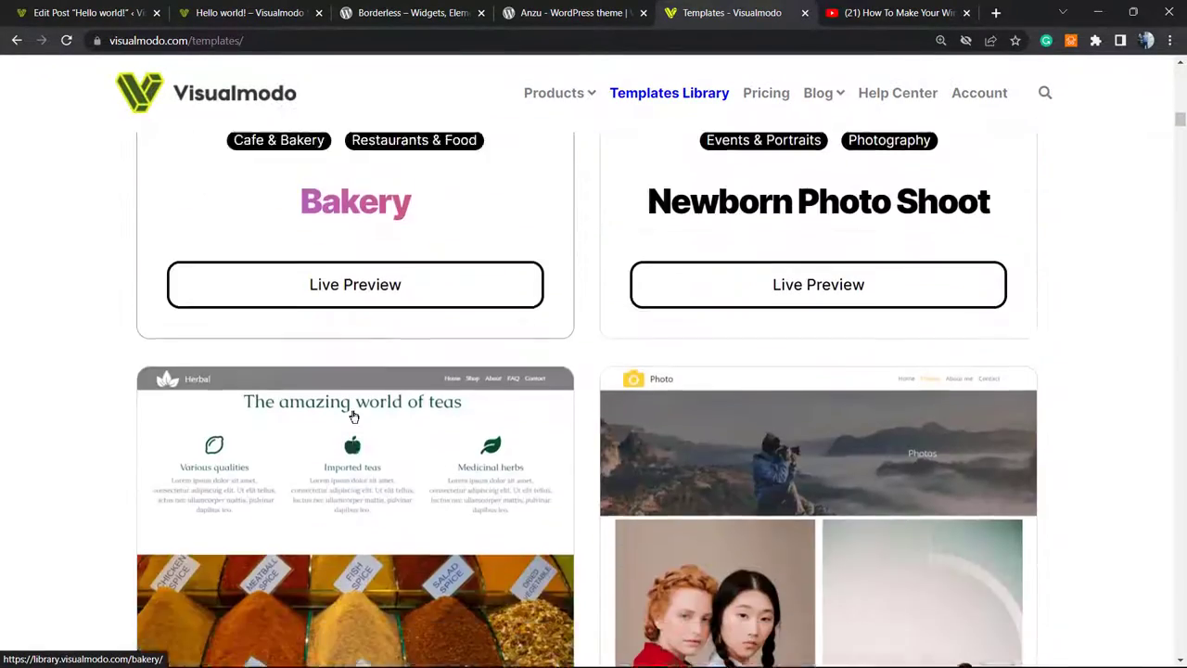
scroll(346, 414, down, 17)
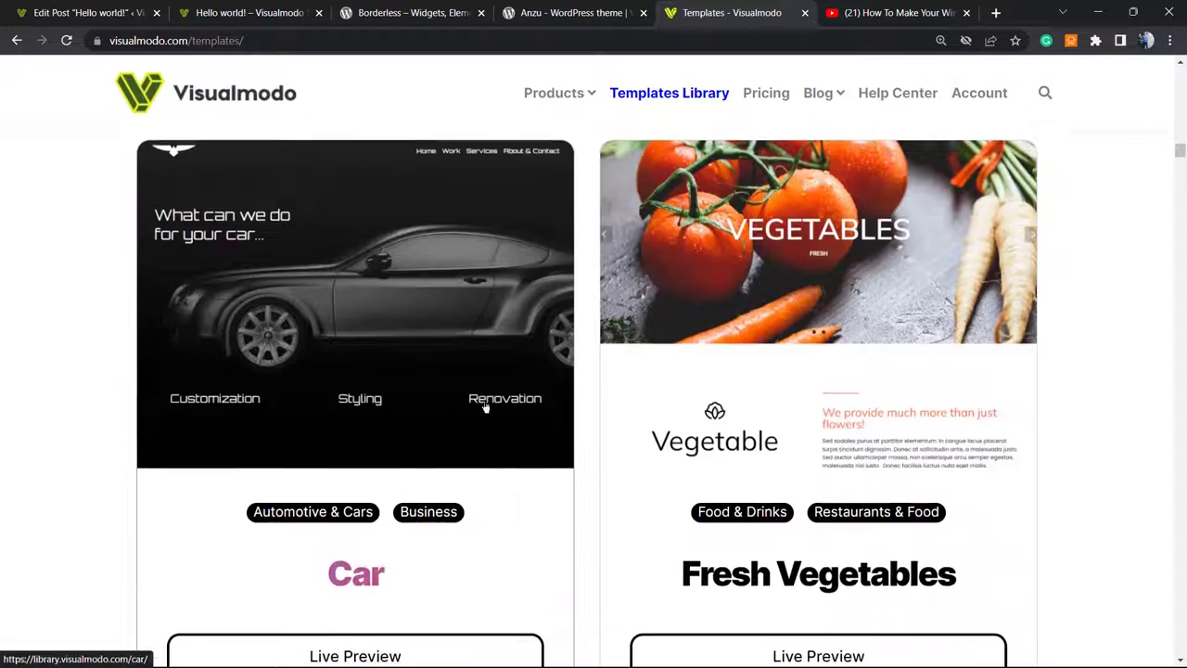
scroll(551, 403, down, 4)
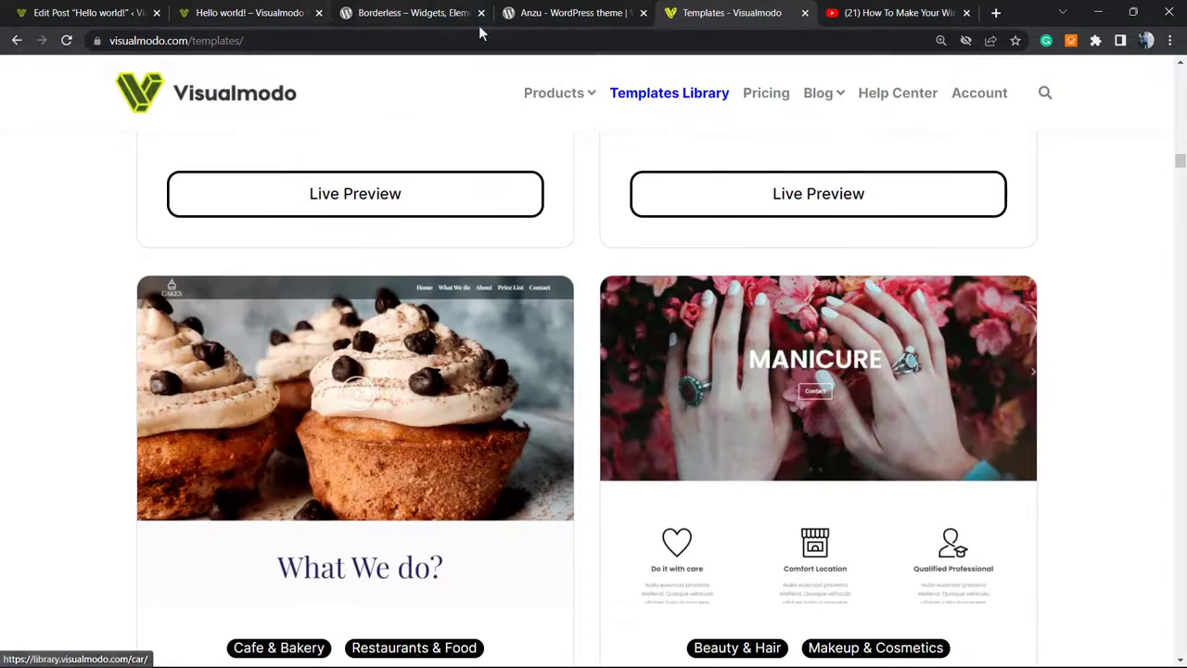
click(854, 12)
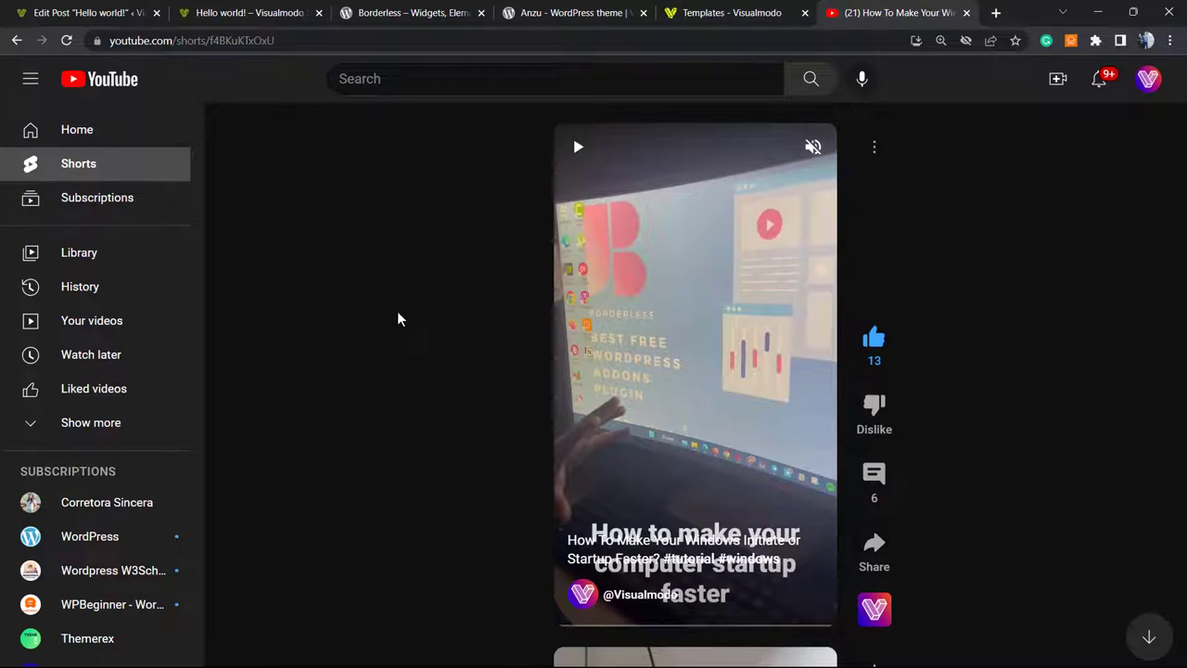